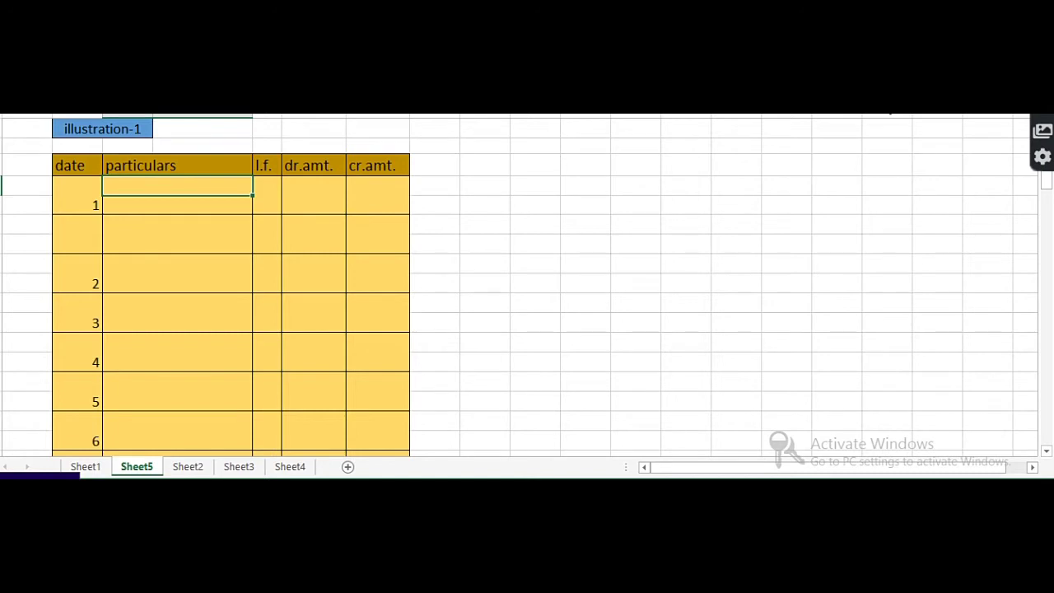
- Enter the first date 1 journal entry's particulars: debit line "cash a/c Dr" with "To Capital a/c" indented beneath it
text(cash )
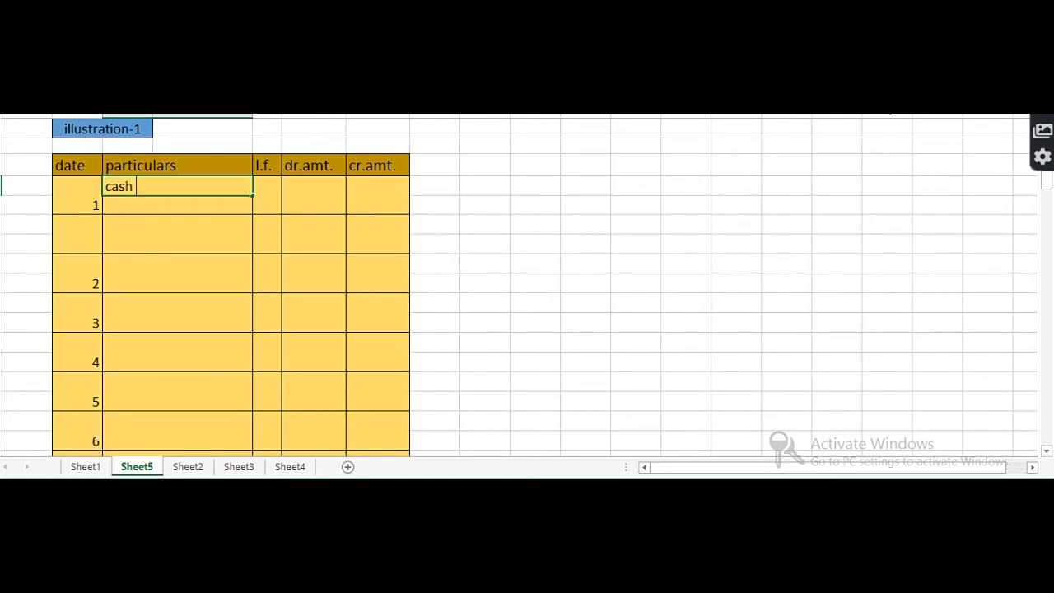
text(a/c                            Dr)
key(Return)
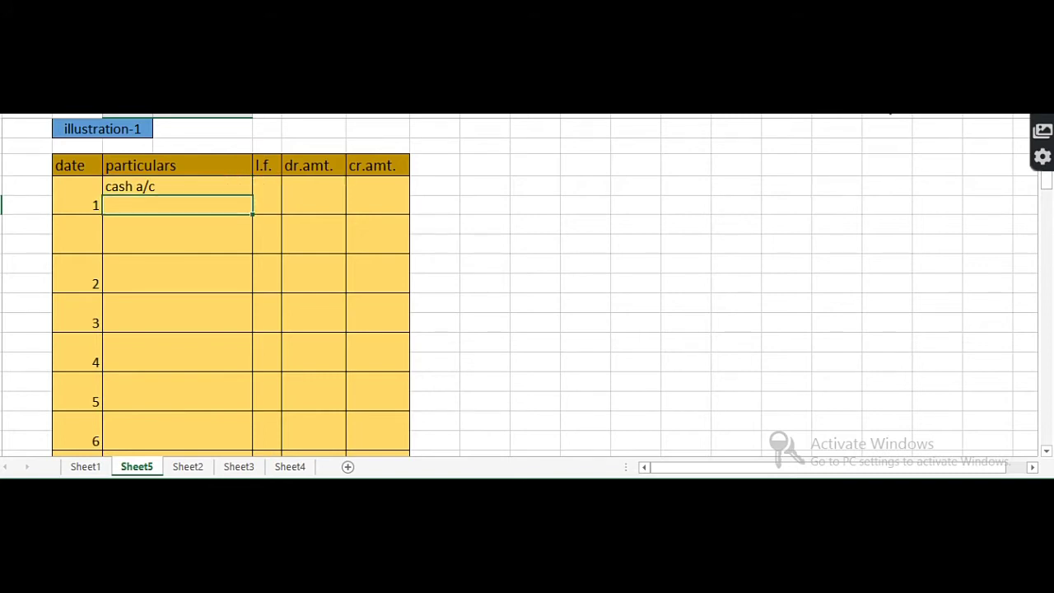
text(To C)
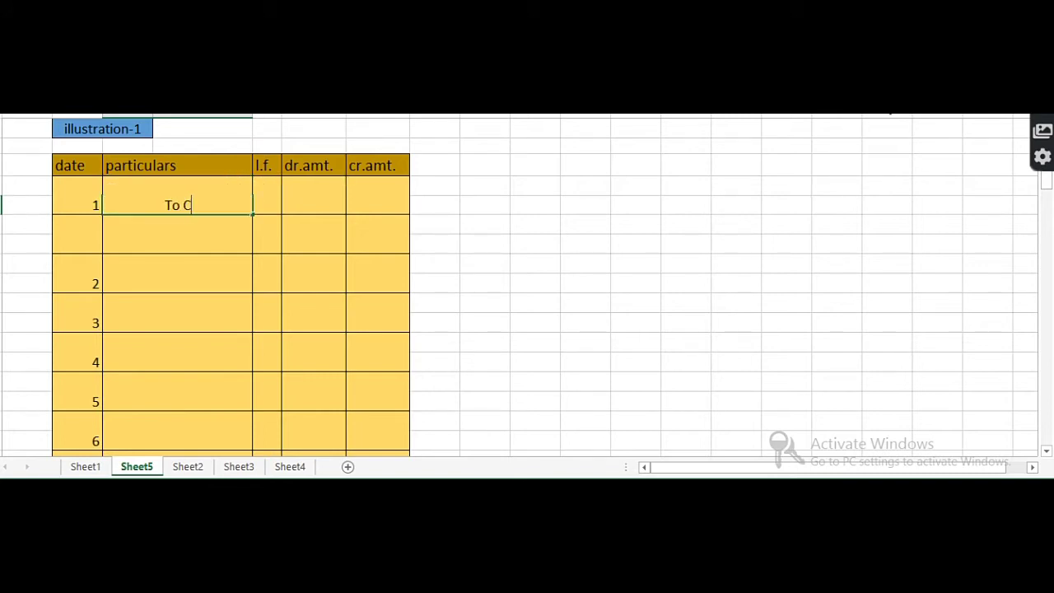
text(apital a/c)
- Enter 50000 as the debit amount for cash and 50000 as the credit amount for capital in the first entry
click(301, 170)
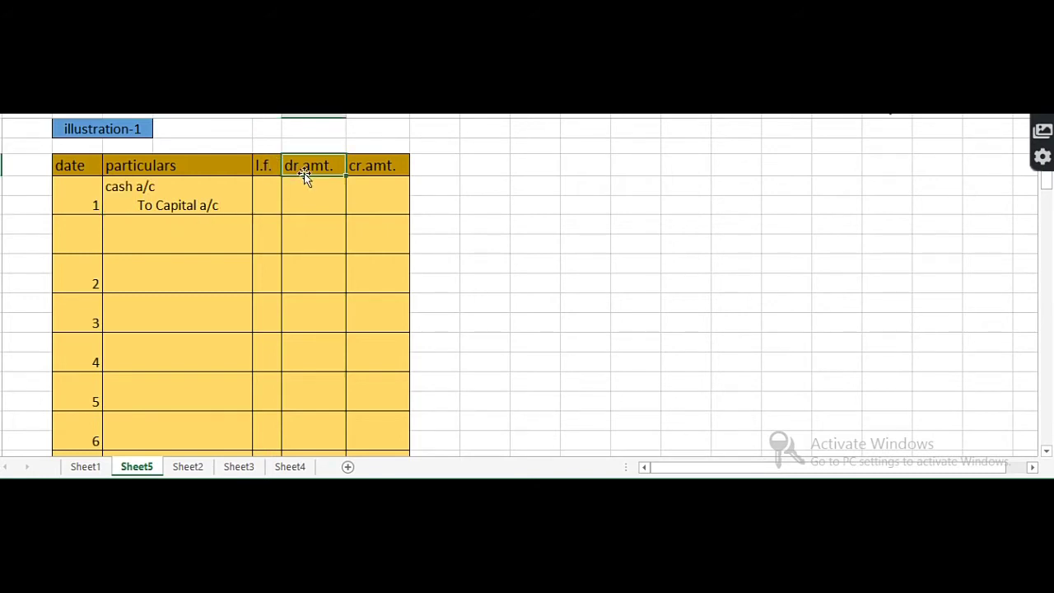
click(310, 186)
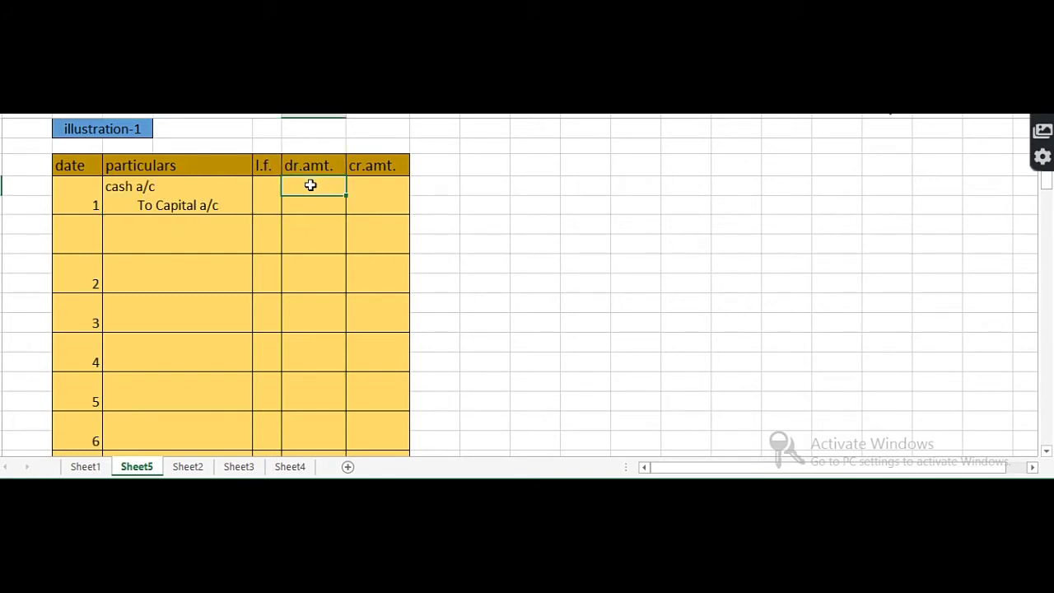
text(50000)
click(356, 204)
text(50000)
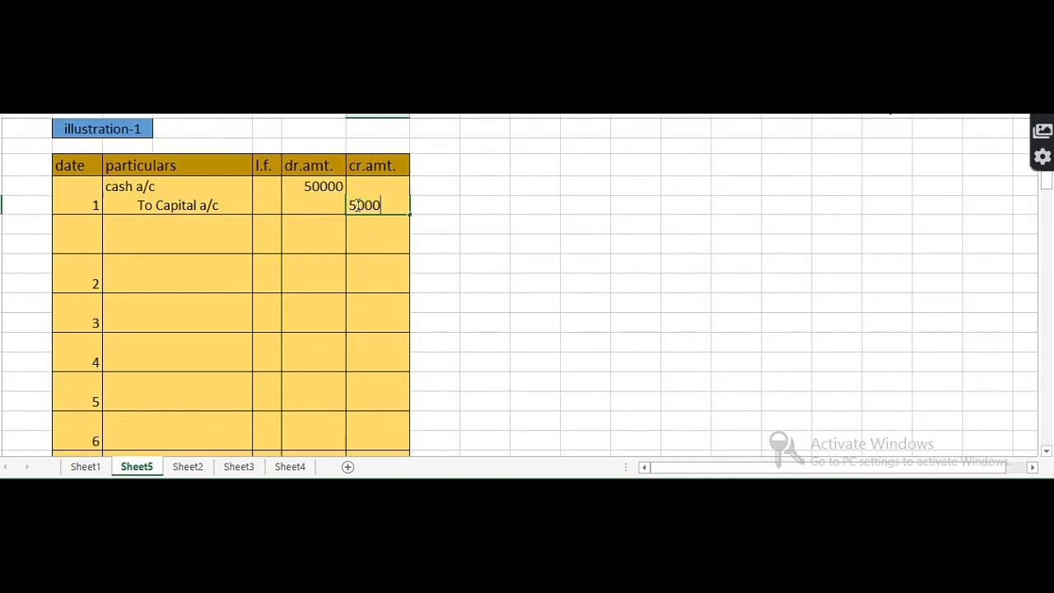
- Enter the second journal entry's particulars, "Bank a/c Dr." with "To Capital a/c" beneath, in the undated row
click(130, 220)
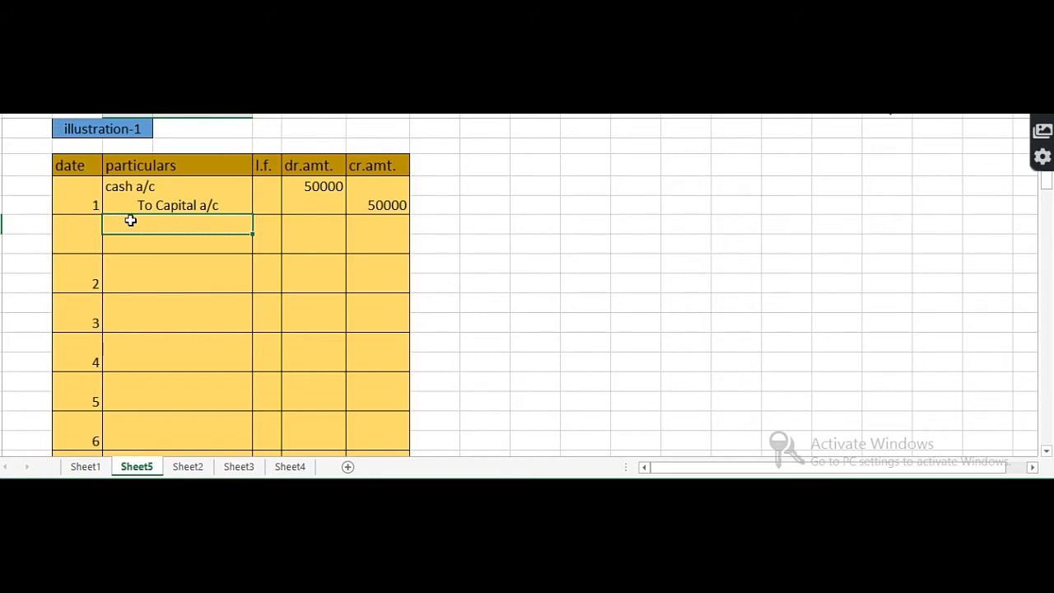
double_click(130, 220)
text(Bank a/c           Dr.)
key(Return)
text(To Capital a/c)
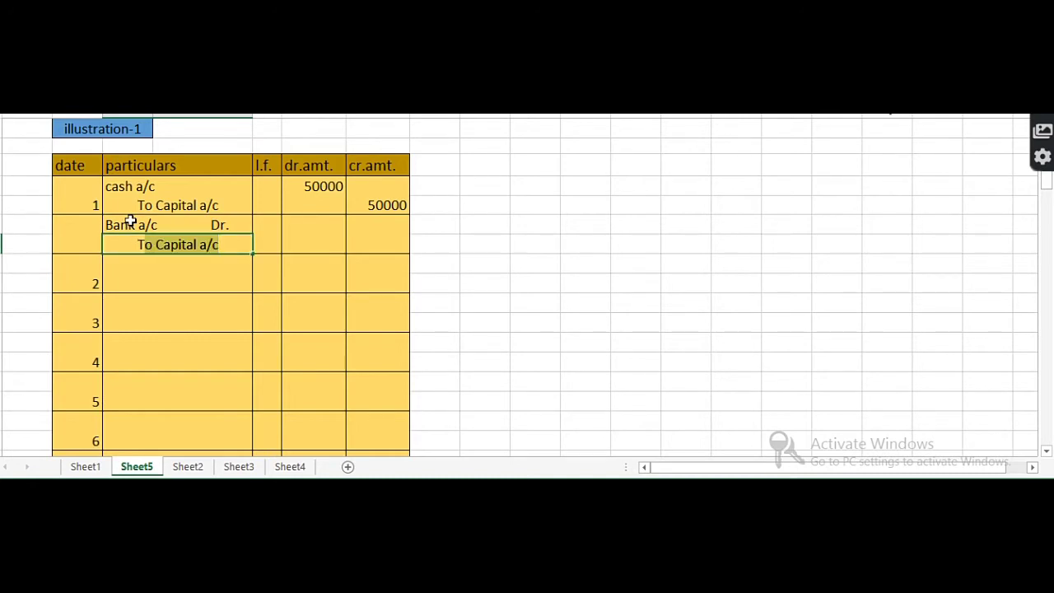
- Enter 500000 as the bank line's debit amount and 500000 as the credit amount on its capital line
key(Tab)
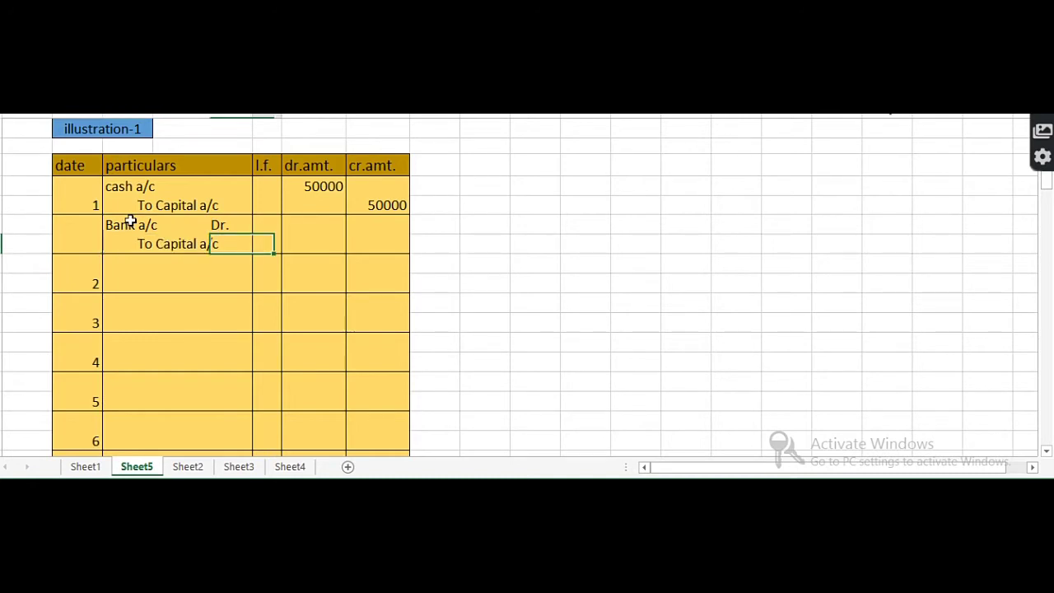
key(Tab)
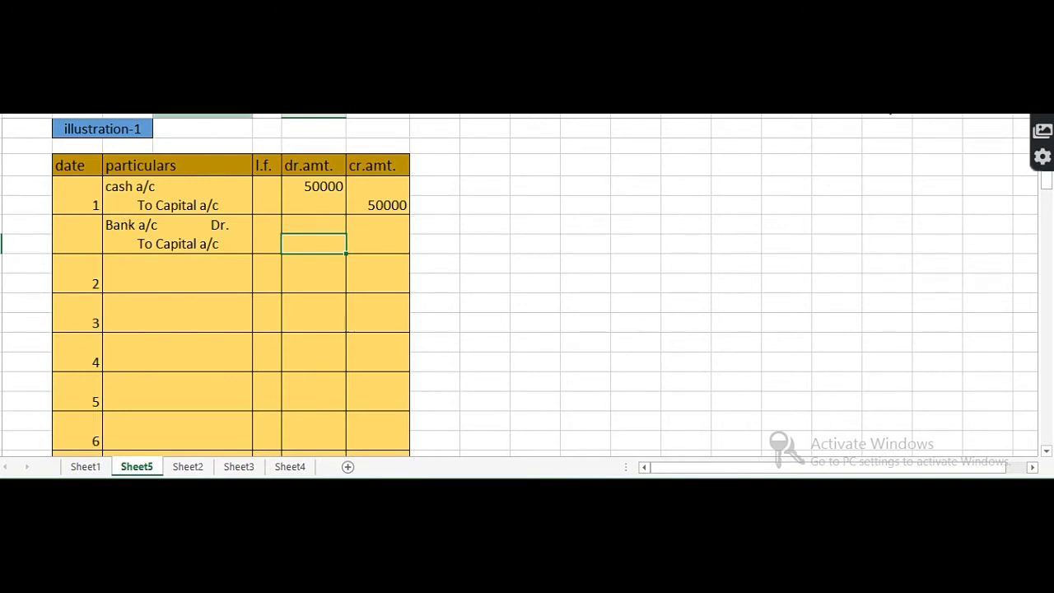
click(295, 219)
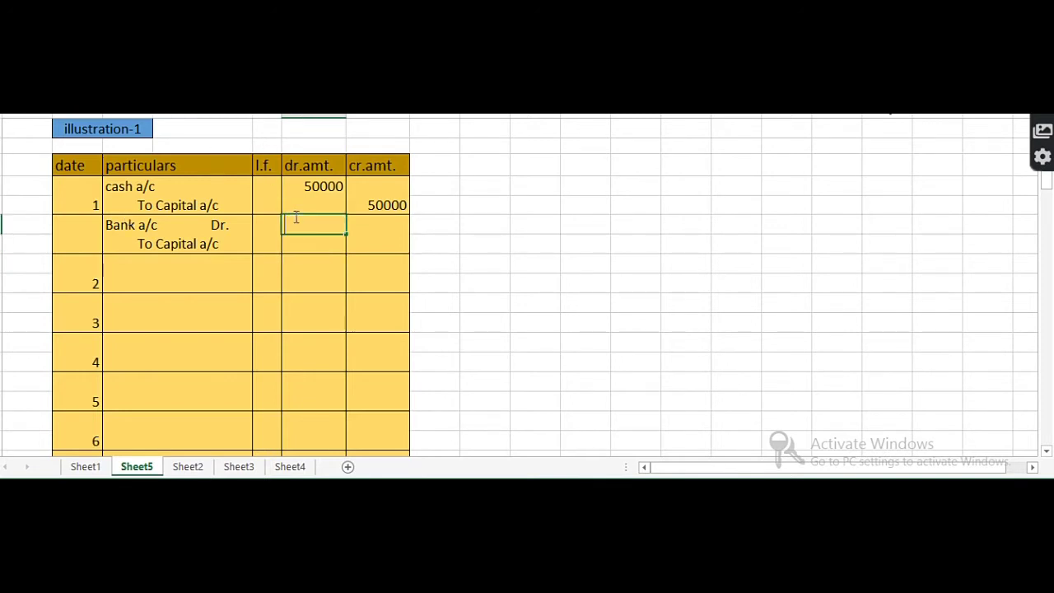
text(500000)
click(377, 247)
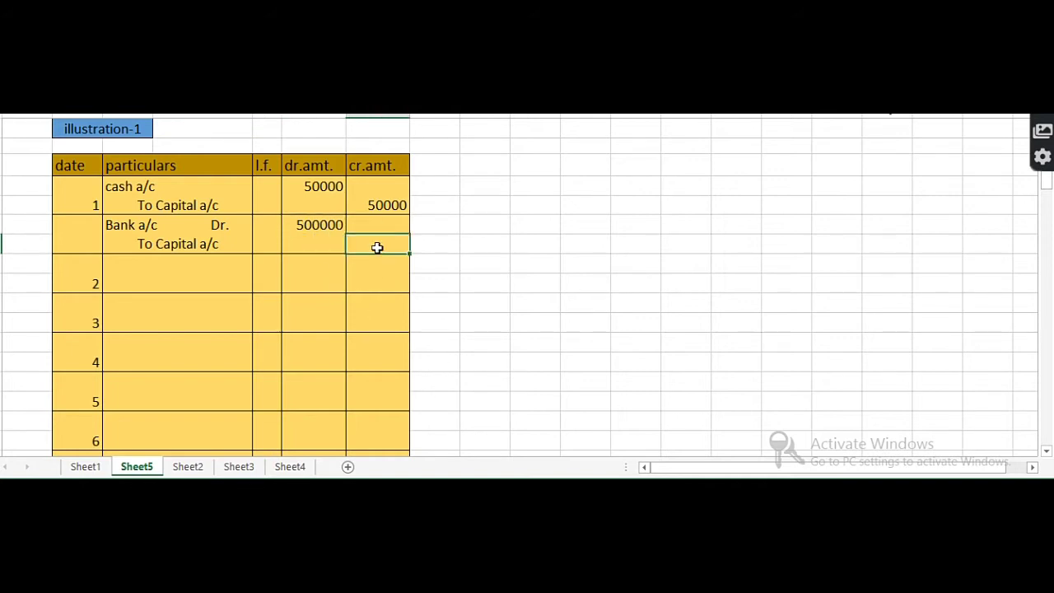
text(500000)
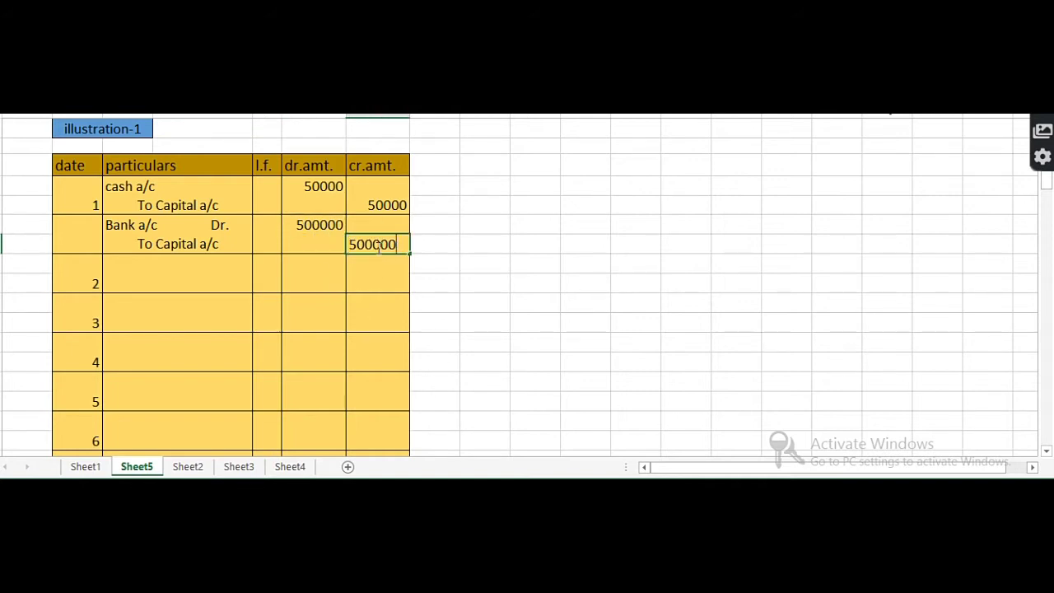
- Enter the date 2 particulars as "Purchases a/c Dr" with "To Cash a/c" indented on the line beneath
click(185, 249)
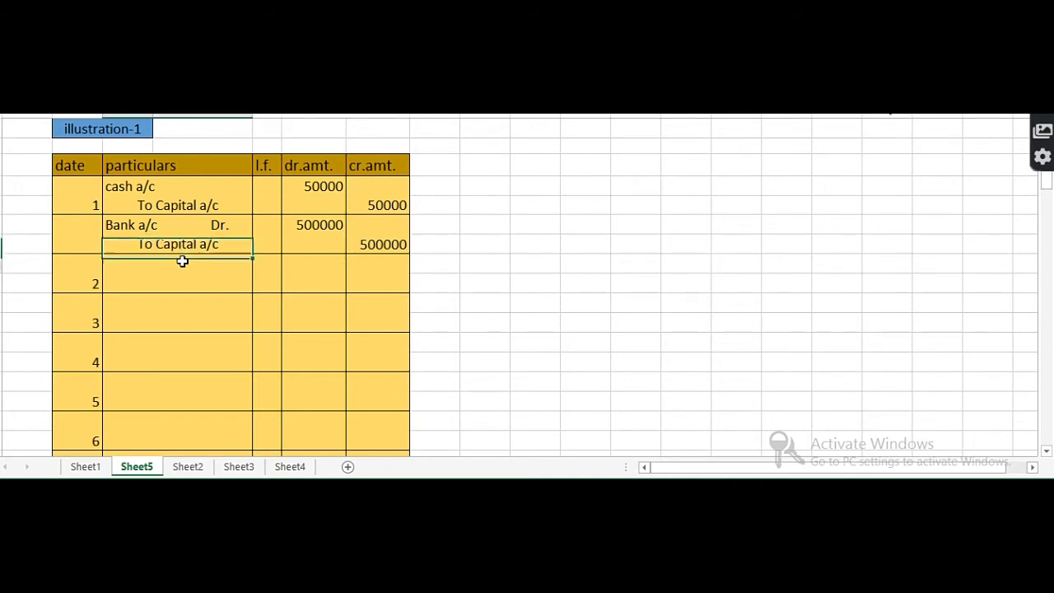
click(181, 261)
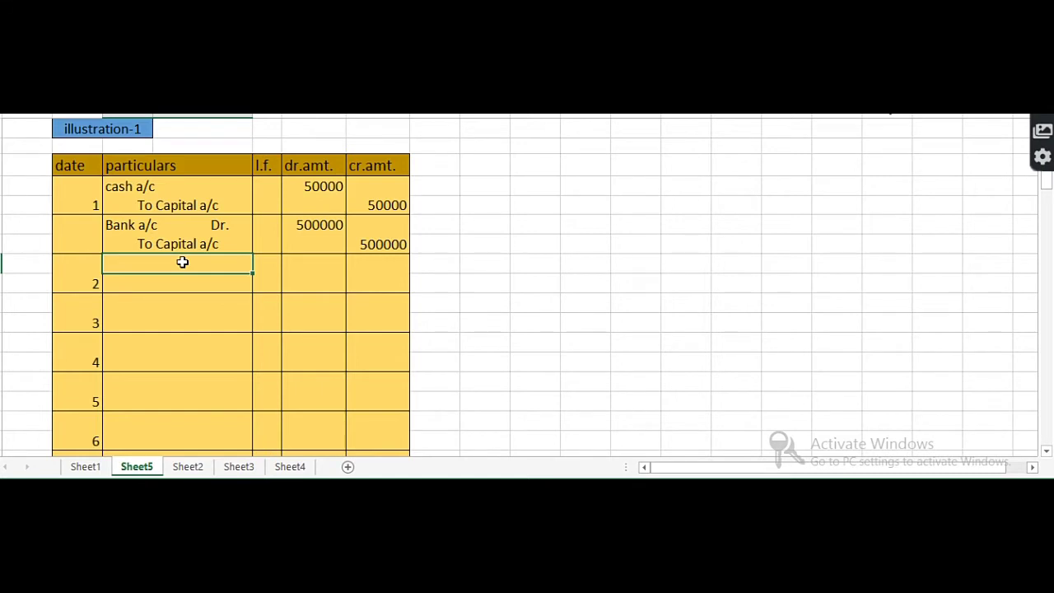
text(Purchases)
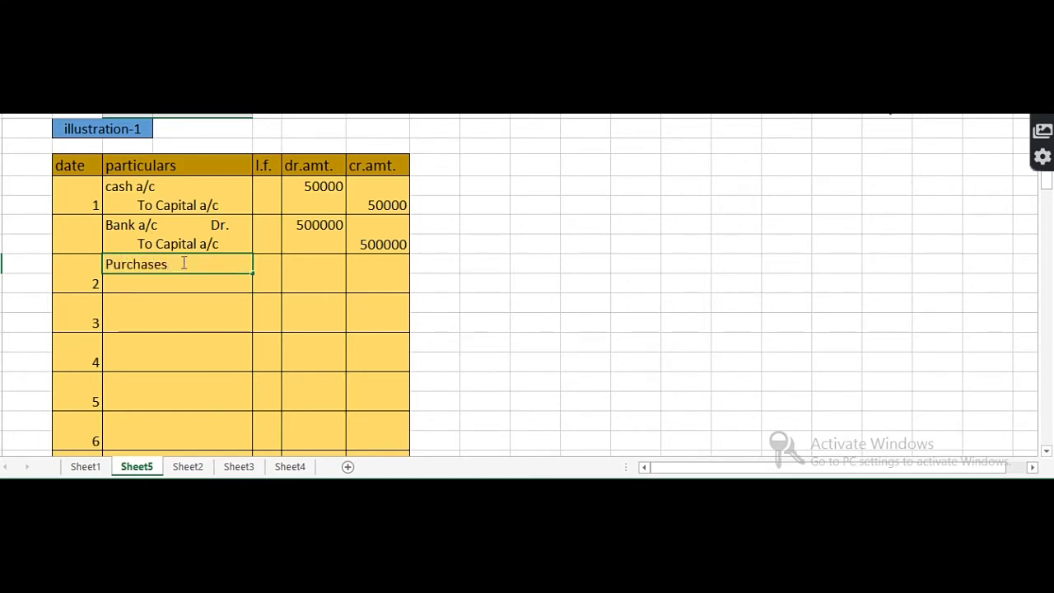
key(BackSpace)
key(BackSpace)
key(BackSpace)
key(BackSpace)
key(BackSpace)
key(BackSpace)
key(BackSpace)
key(BackSpace)
key(BackSpace)
key(BackSpace)
text(a/c              Dr)
key(Return)
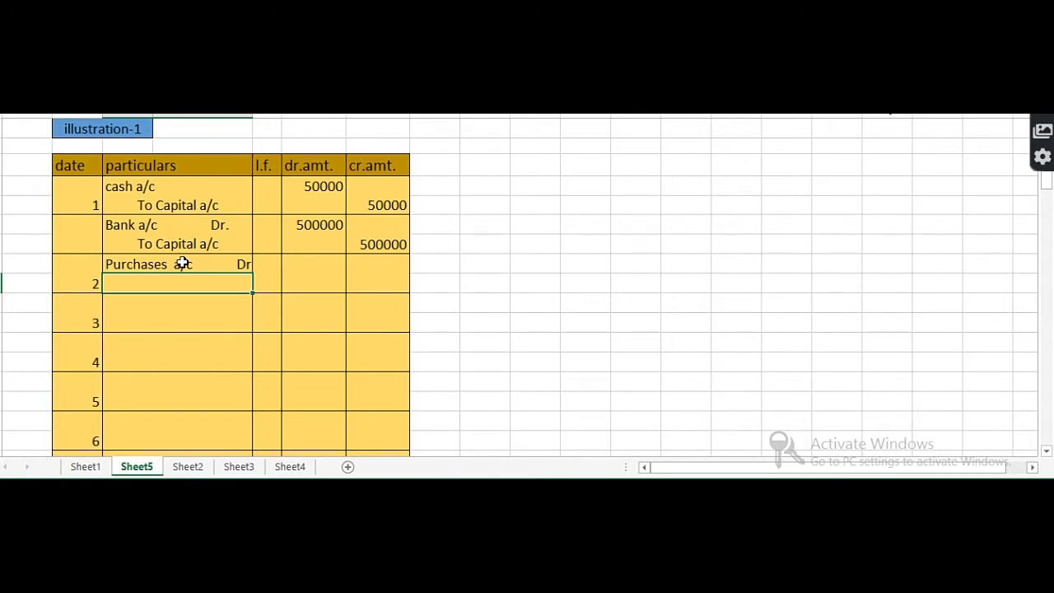
text(To )
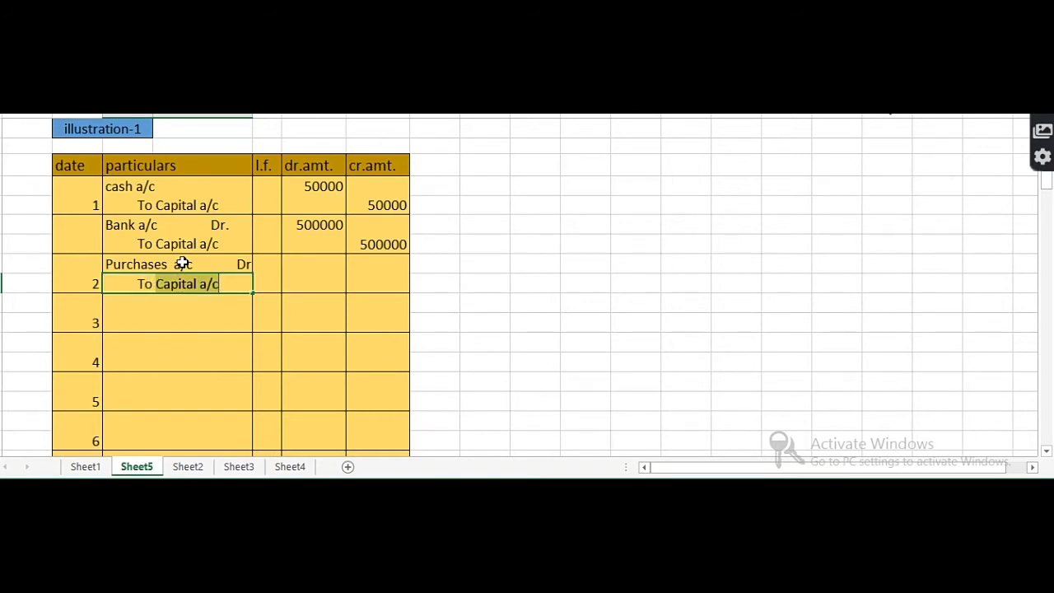
text(Cash a/c)
- Enter 5000 as the date 2 debit amount for purchases and 5000 as the credit amount for cash
click(308, 257)
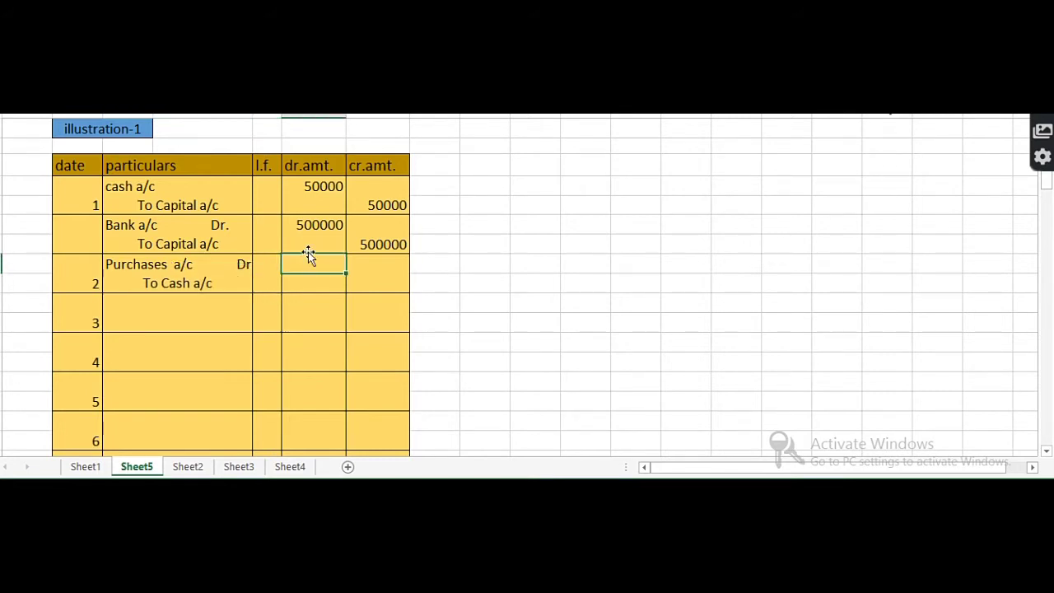
text(5000)
click(359, 283)
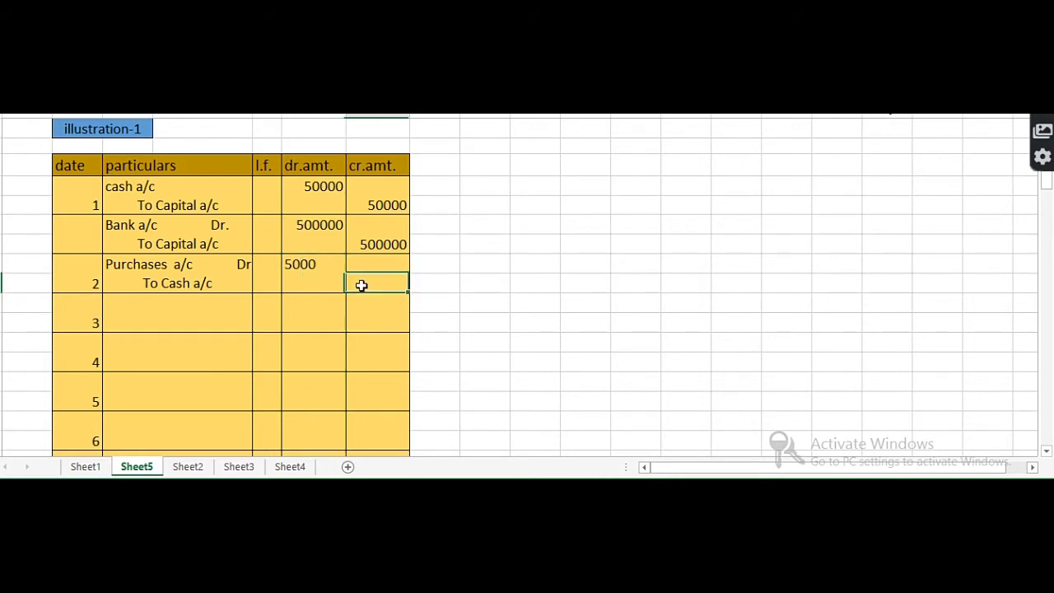
text(5000)
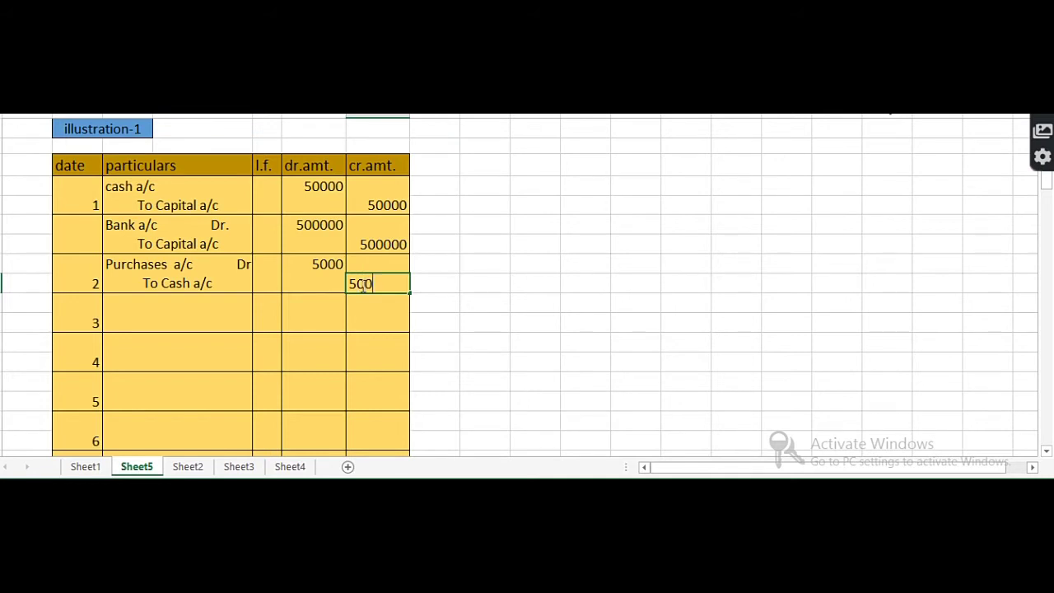
- Enter the date 3 particulars as "Building a/c Dr." with "To Bank a/c" on the line beneath
click(199, 298)
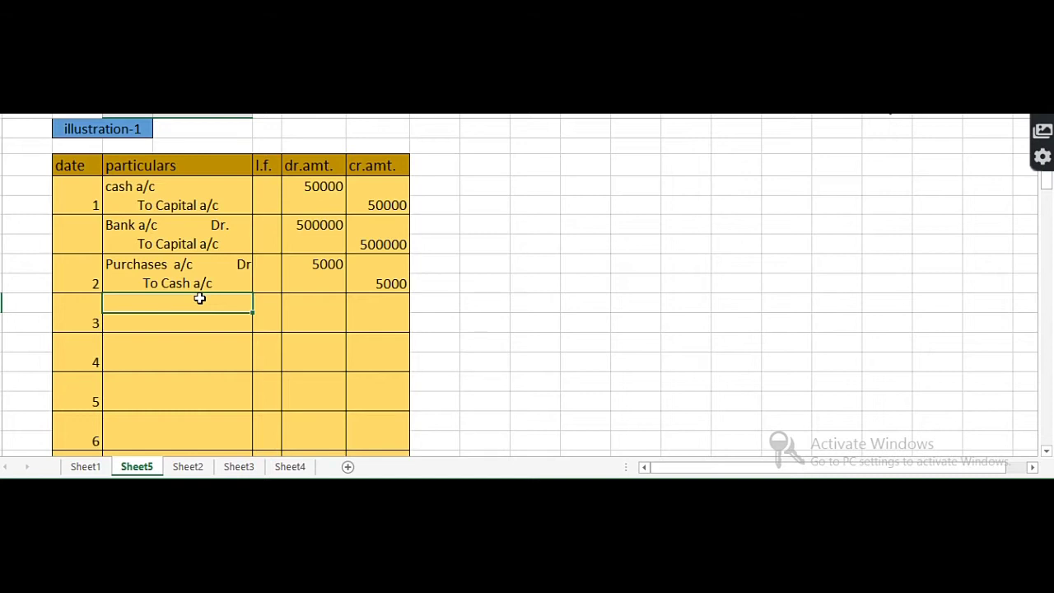
text(Building )
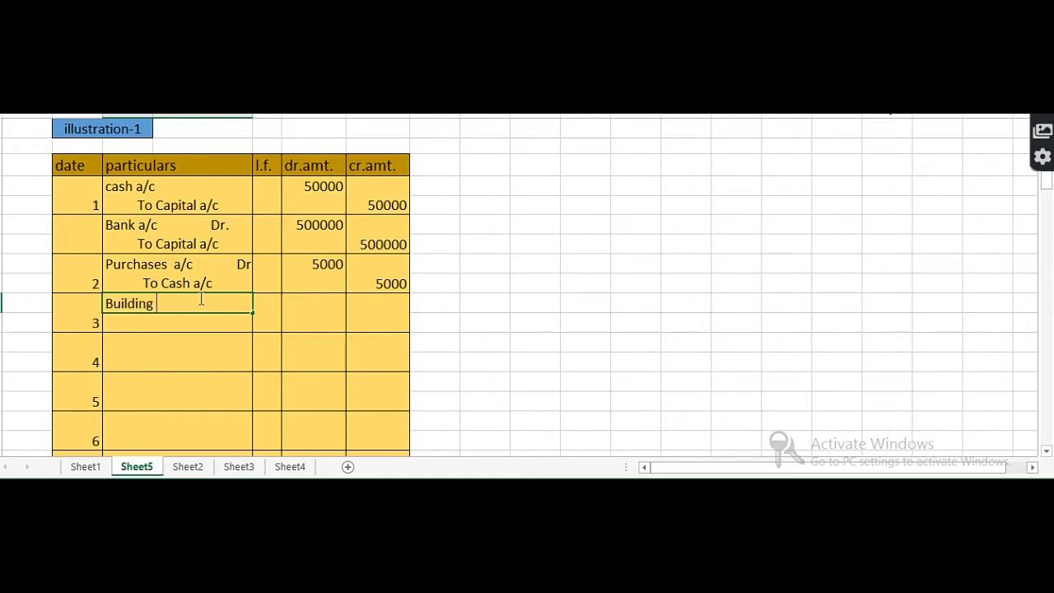
text(a/c              Dr.)
key(Return)
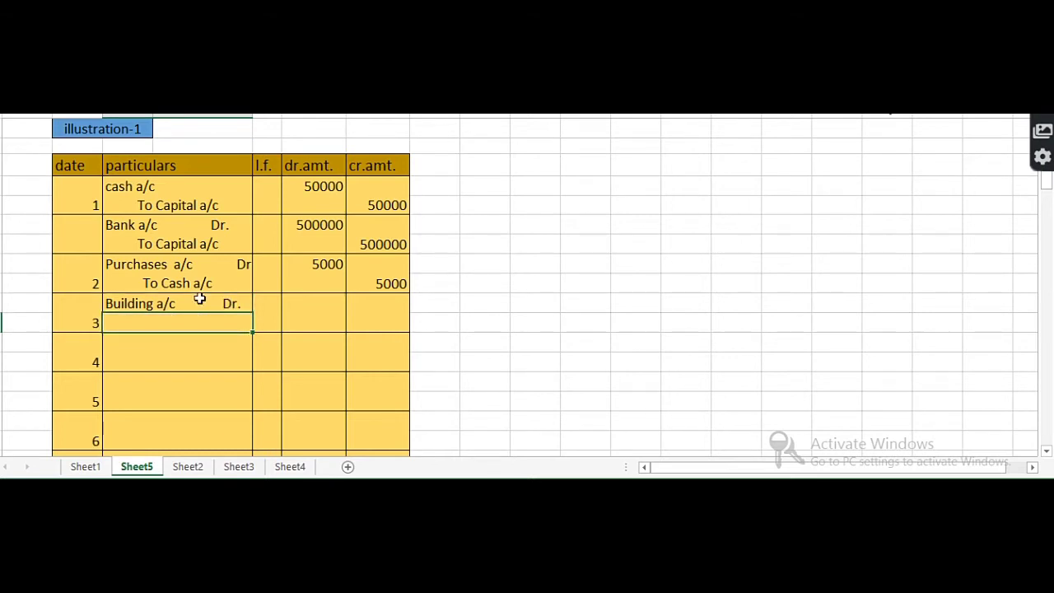
text(To Bank)
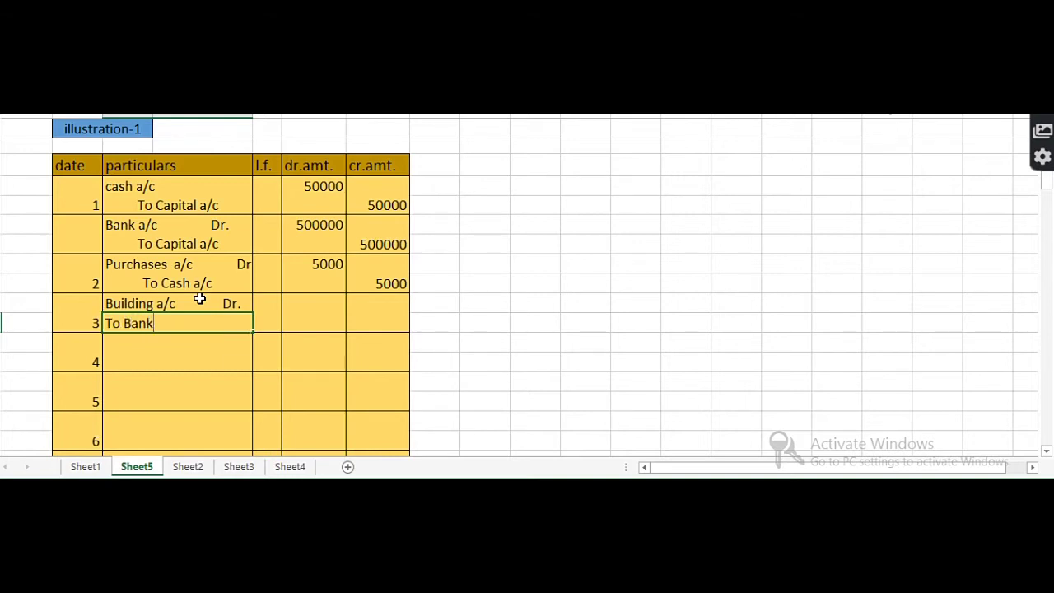
text( a/c)
- Enter 250000 as the date 3 debit amount for building and 250000 as the credit amount for bank
click(313, 297)
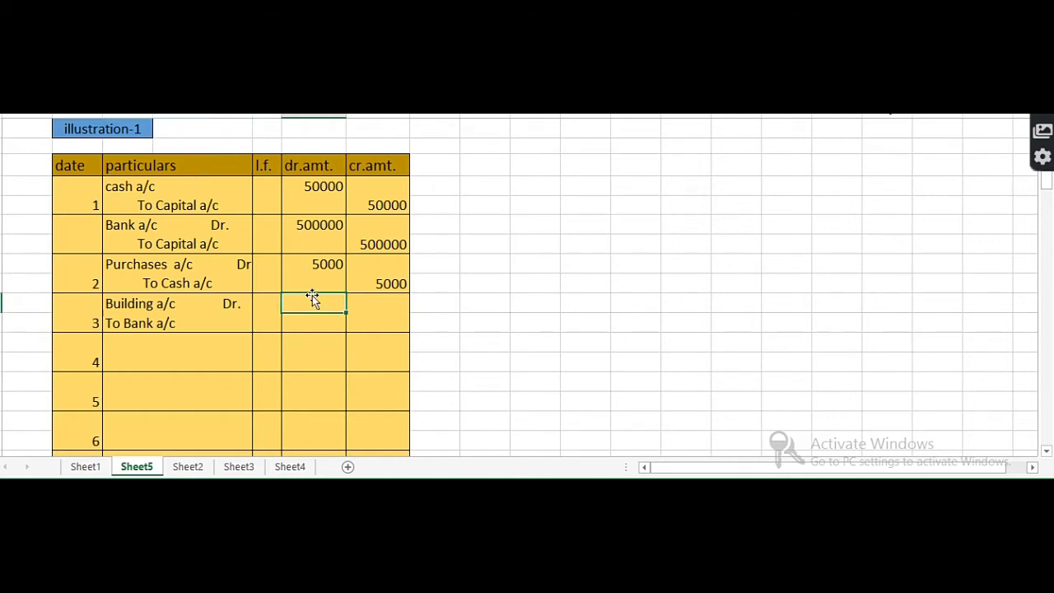
text(250000)
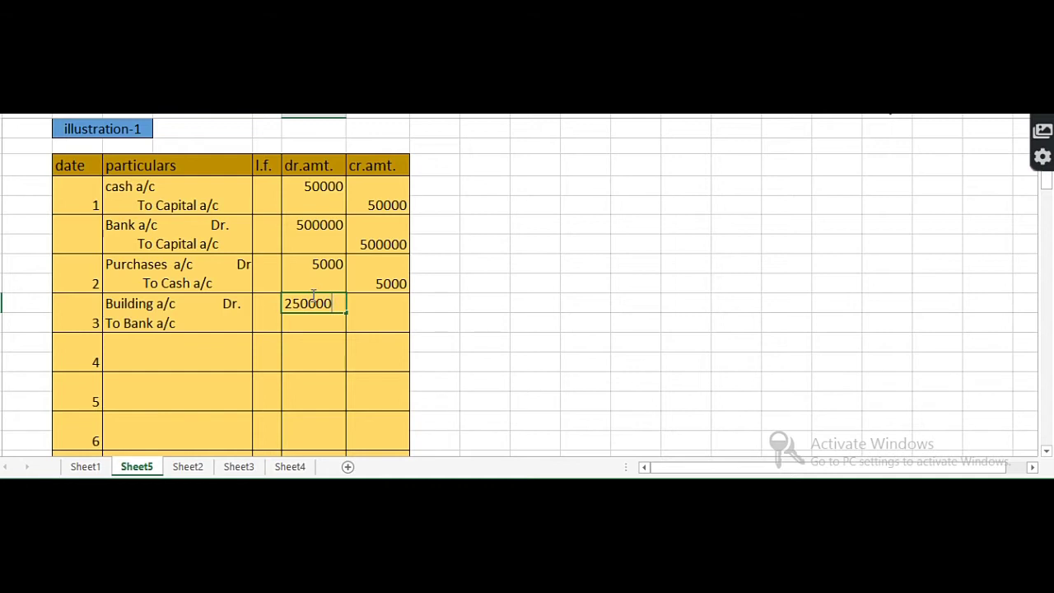
click(374, 326)
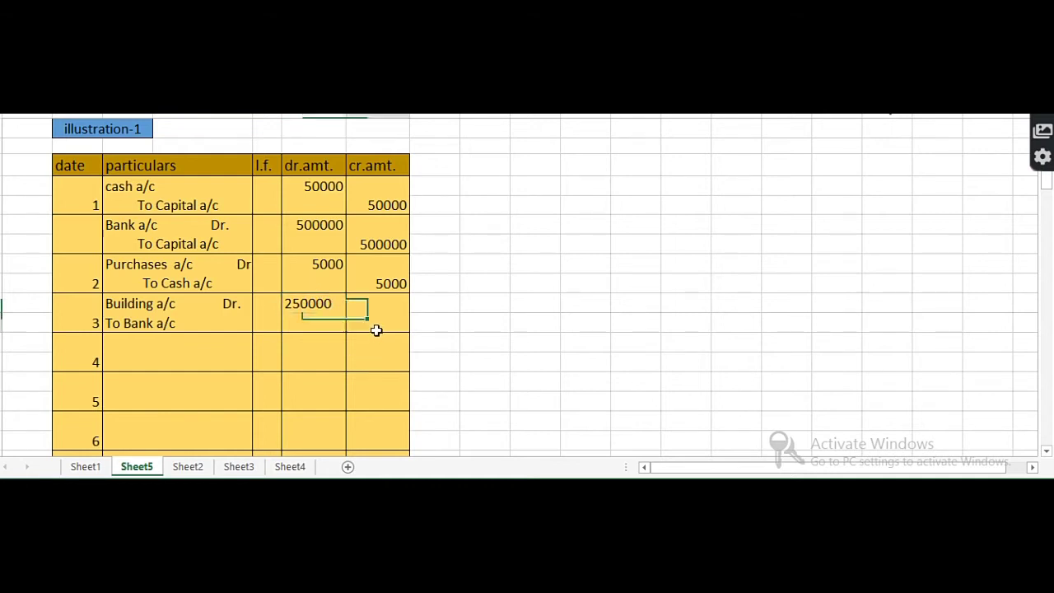
text(250000)
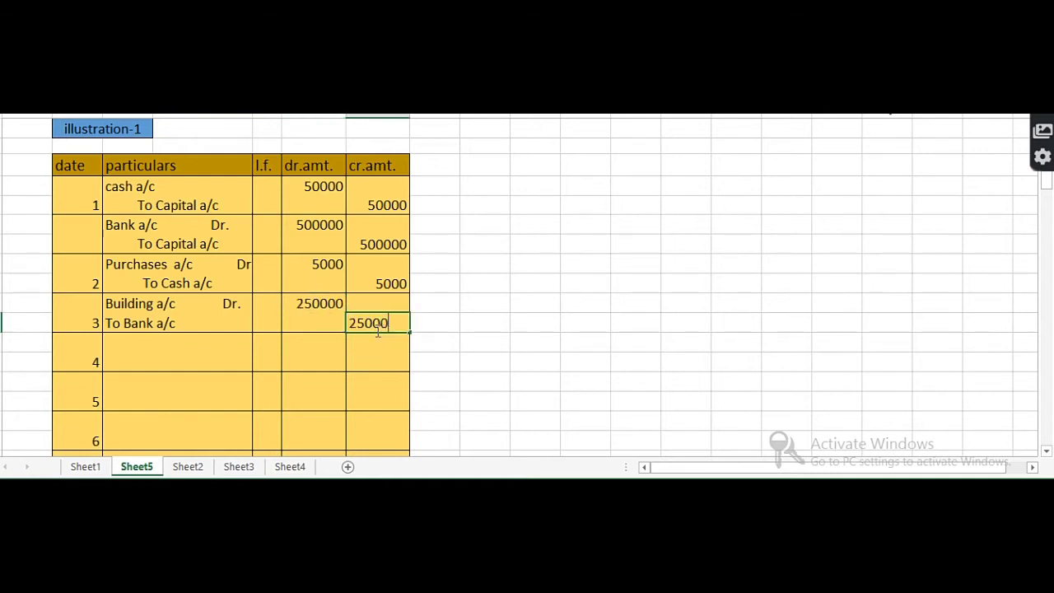
- Enter the date 4 particulars as "Purchases a/c Dr" with "To M/s Hari & co" indented on the line beneath
click(177, 340)
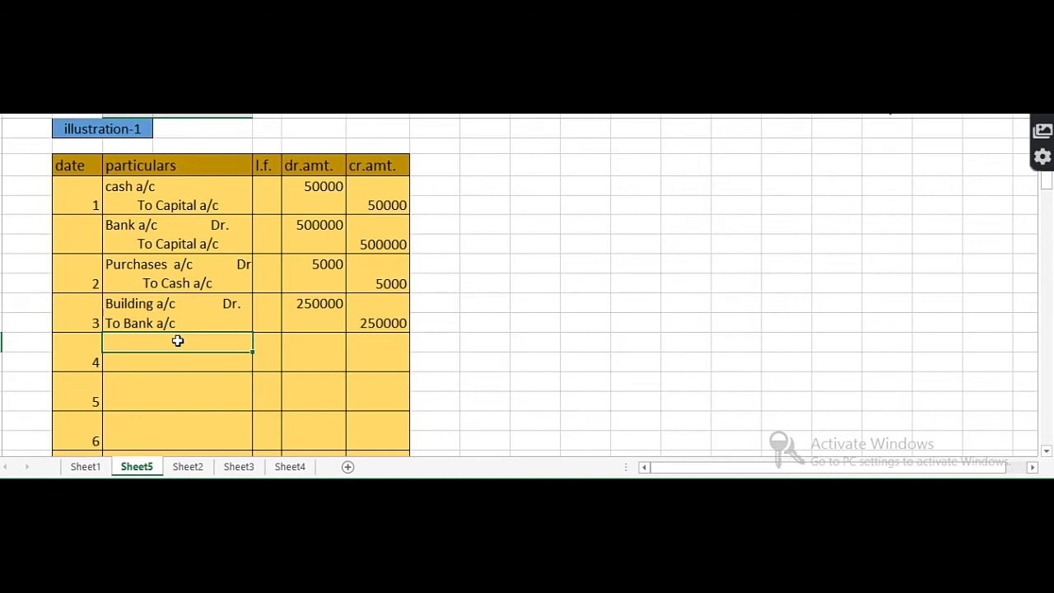
text(Purchases  a/c           Dr)
key(Return)
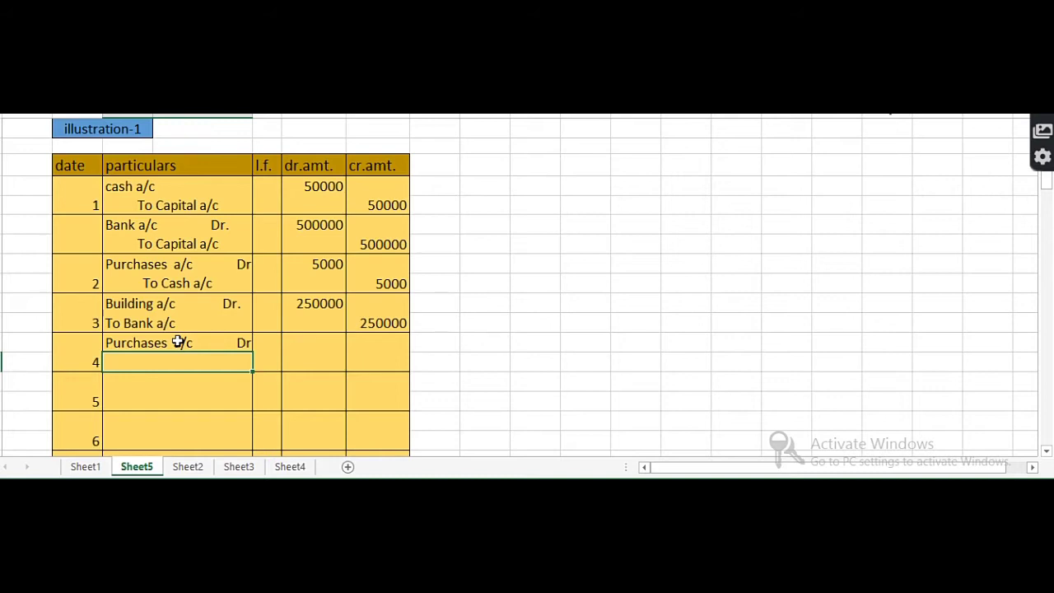
text(To M/s Hari & co)
- Enter 100000 as the date 4 debit amount for purchases and 100000 as the credit amount for M/s Hari & co
click(317, 341)
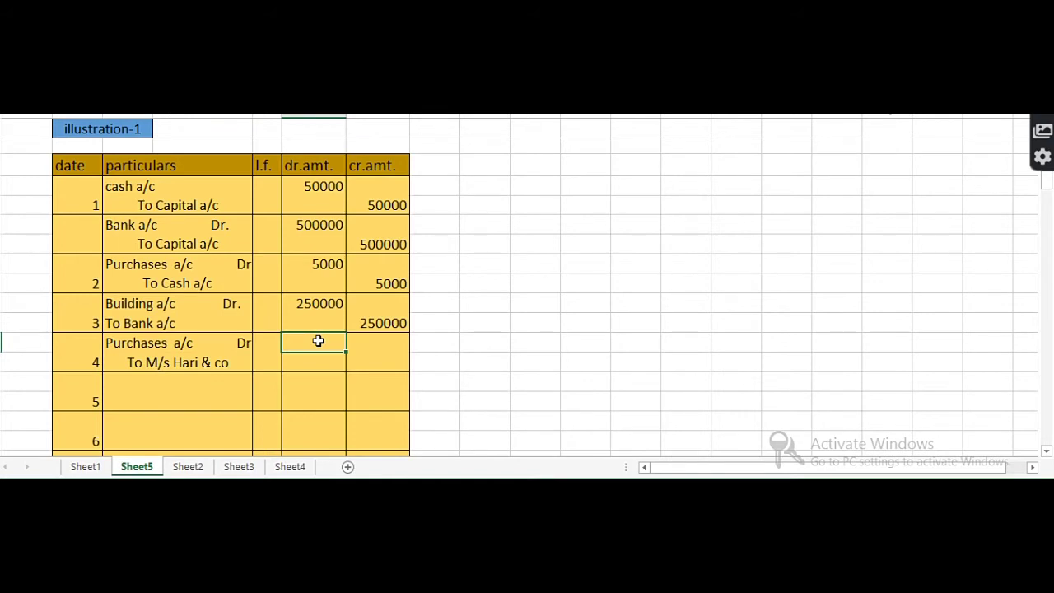
text(100000)
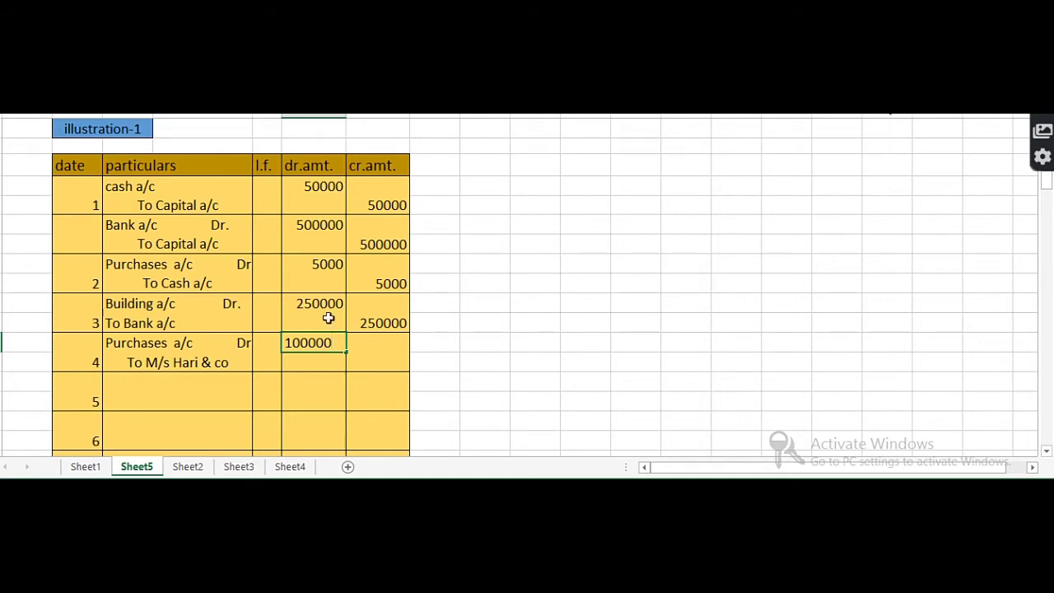
click(364, 361)
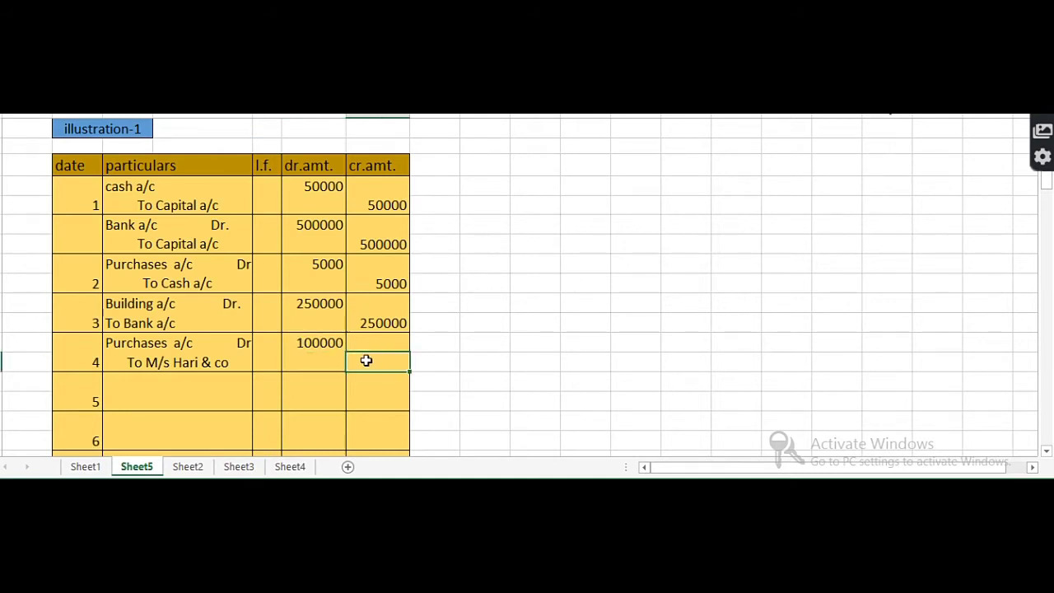
text(100000)
click(146, 376)
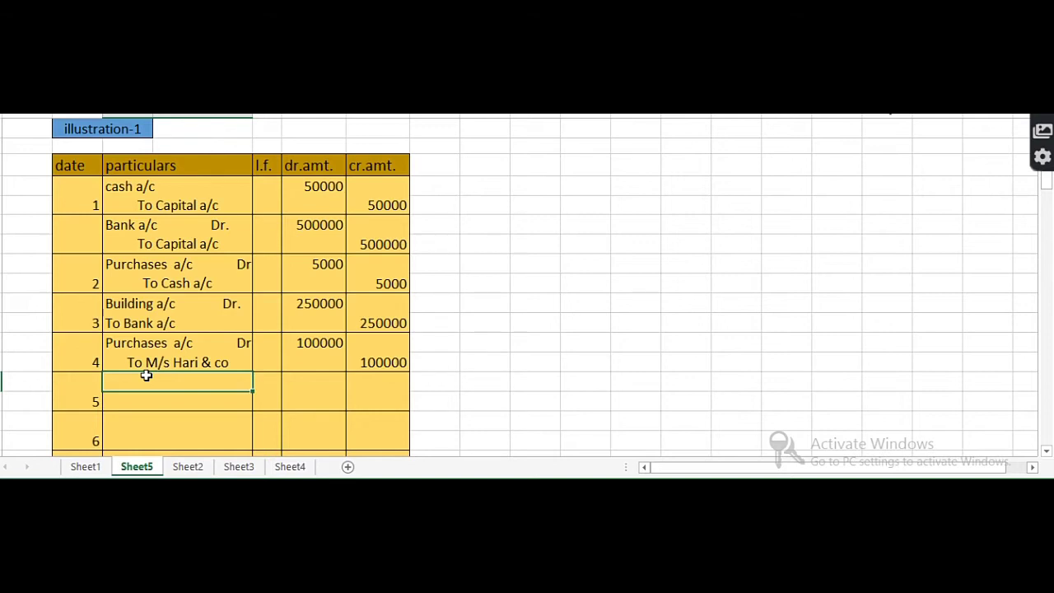
- Enter the date 5 particulars as "cash a/c" with "To Sales a/c" on the line beneath
text(c                          Dr)
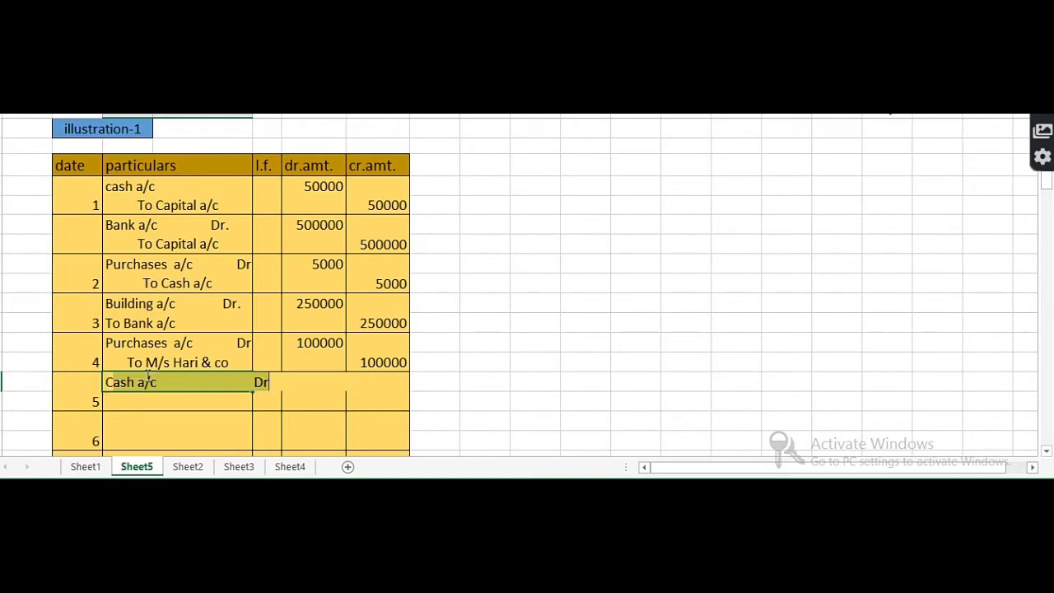
key(Return)
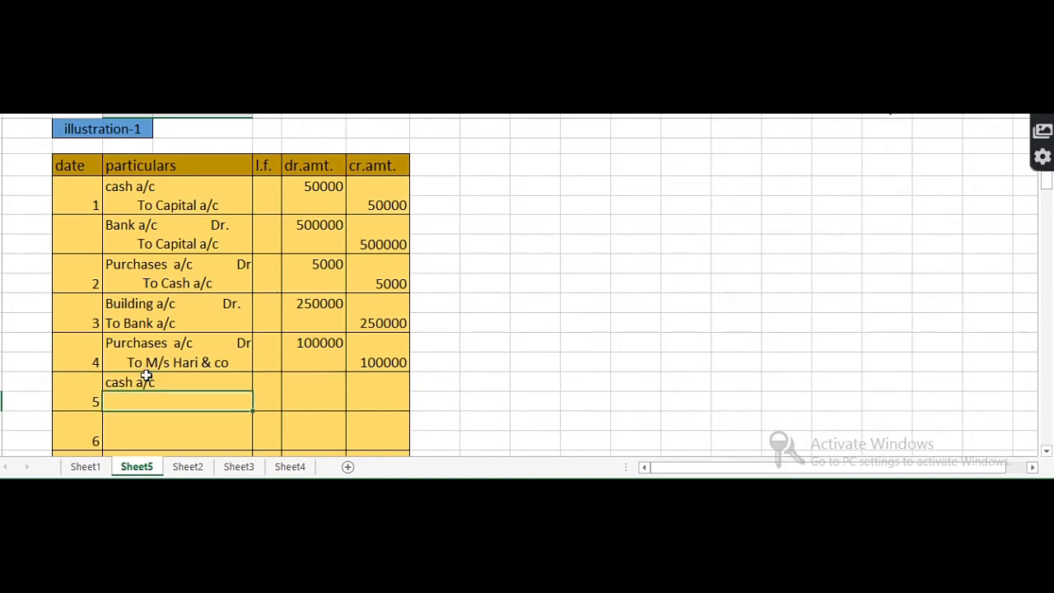
text(To Sales a/c)
click(225, 383)
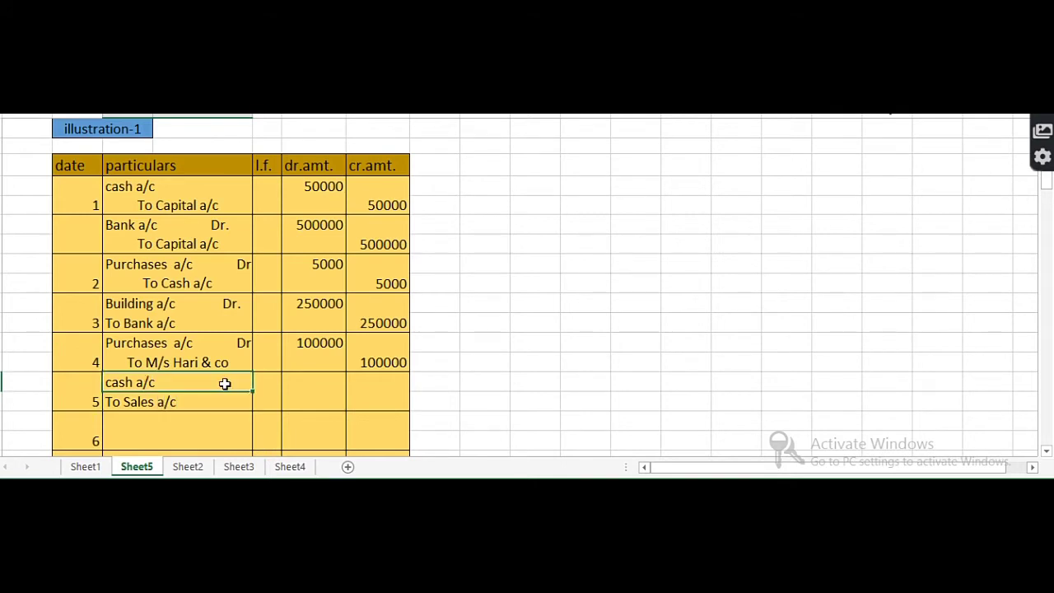
- Enter 50000 as both the date 5 debit and credit amounts, and add "Dr" after "cash a/c" in the date 5 particulars
click(302, 375)
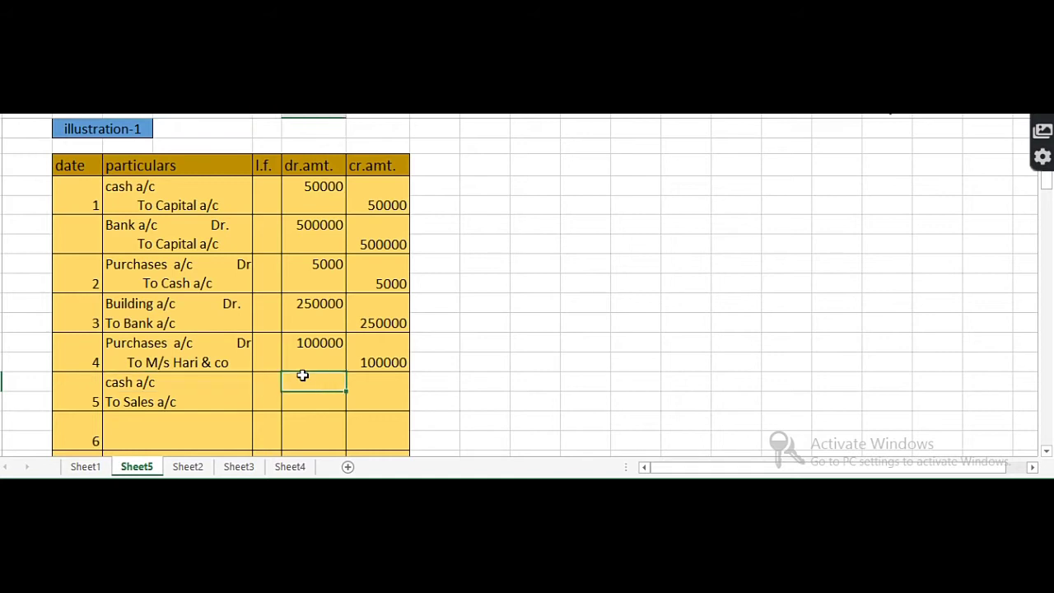
text(50000)
click(388, 402)
text(5000)
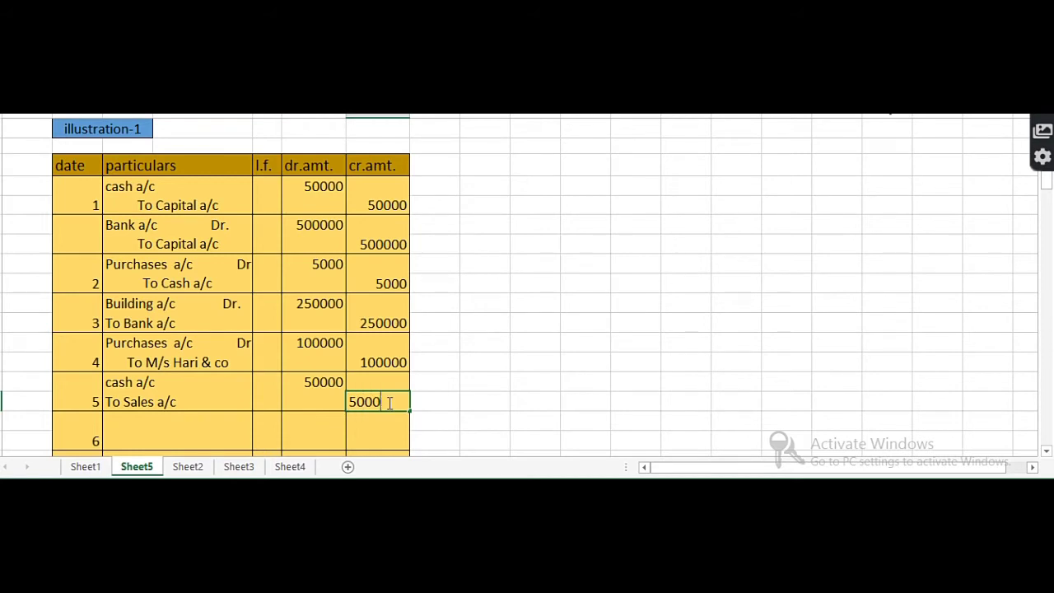
text(0)
double_click(200, 381)
text(Dr)
- Enter the date 6 particulars as "M/s Ramesh & co Dr" with "To Sales a/c" on the line beneath
click(212, 419)
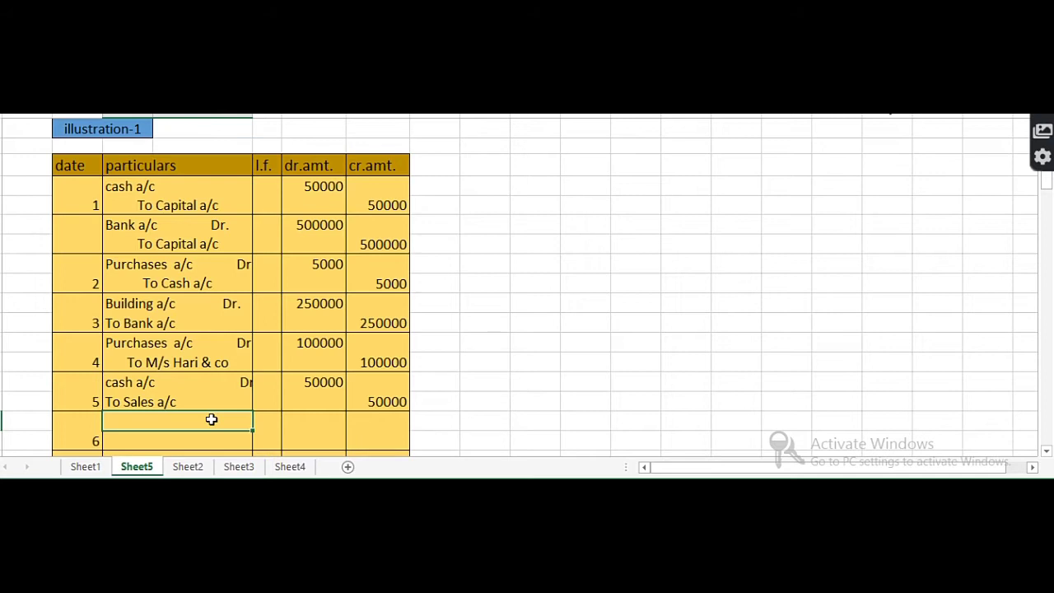
text(M/s Ramesh & co)
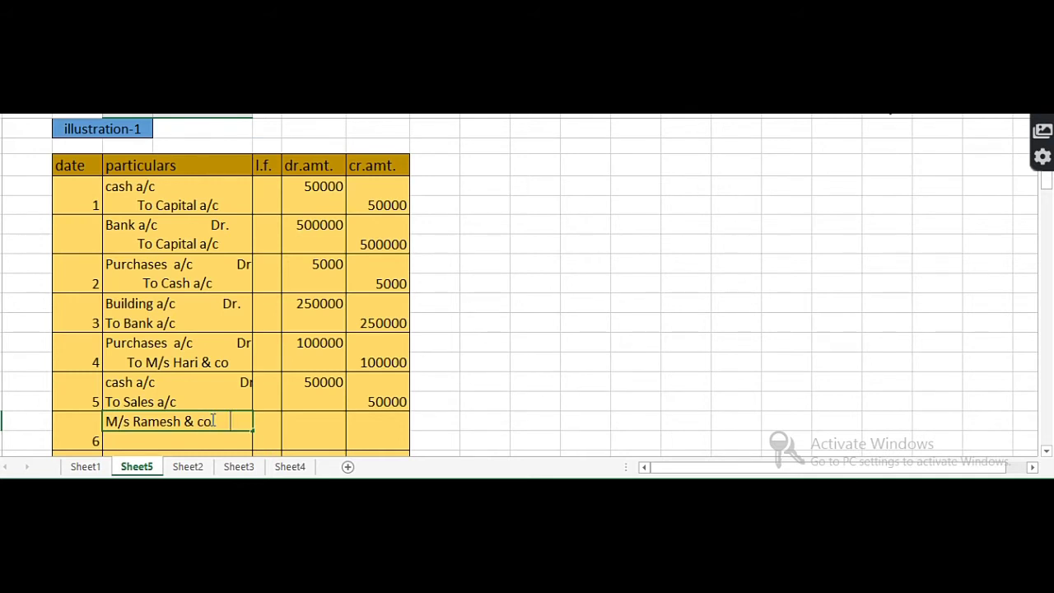
text(     Dr)
key(Return)
text(T)
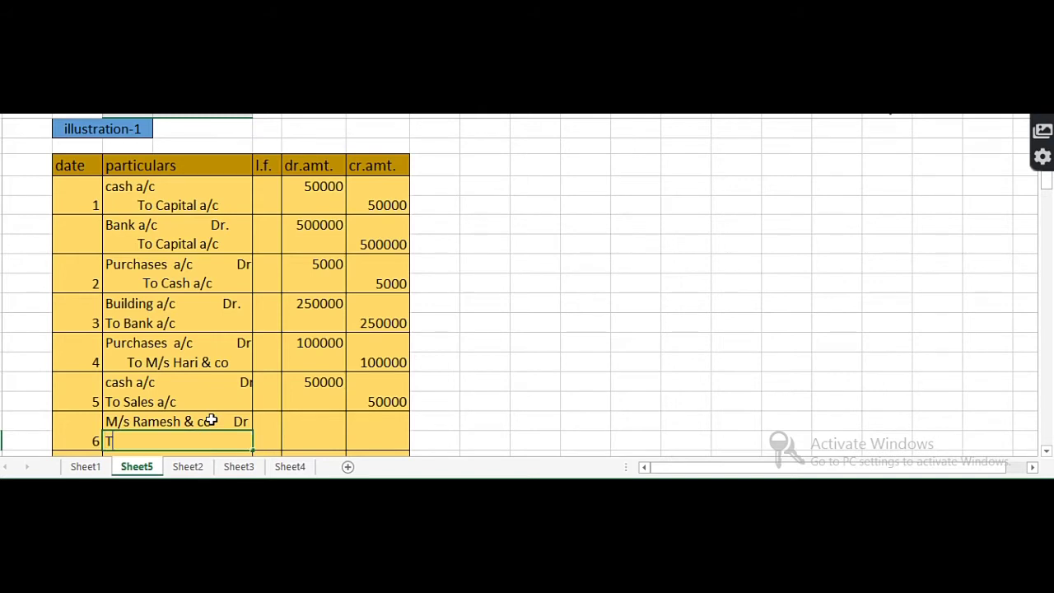
text(o Sales a/c)
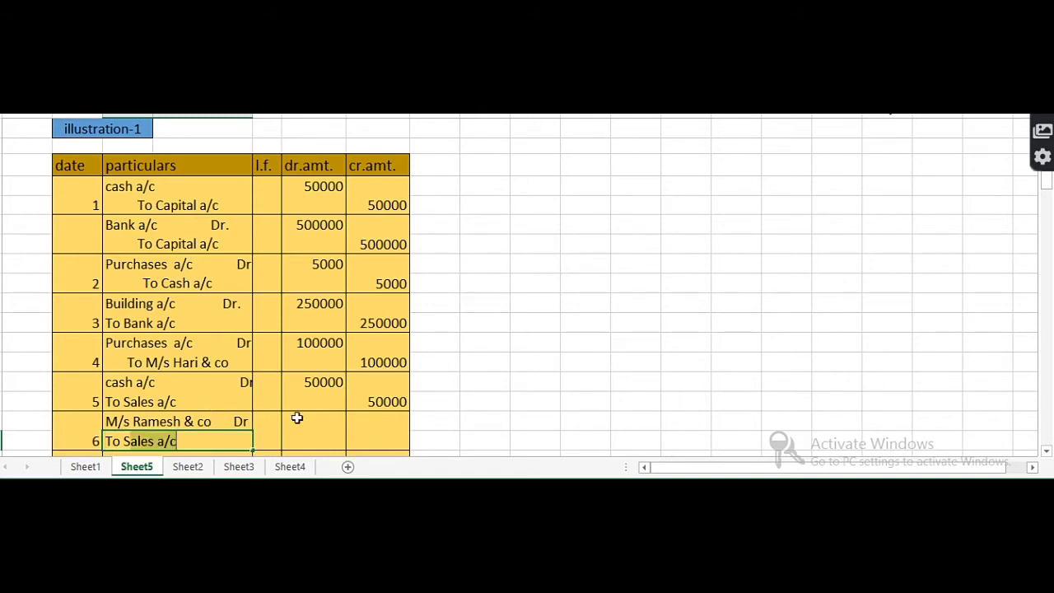
- Enter 25000 as the date 6 debit amount for M/s Ramesh & co and 25000 as the credit amount for sales
click(322, 420)
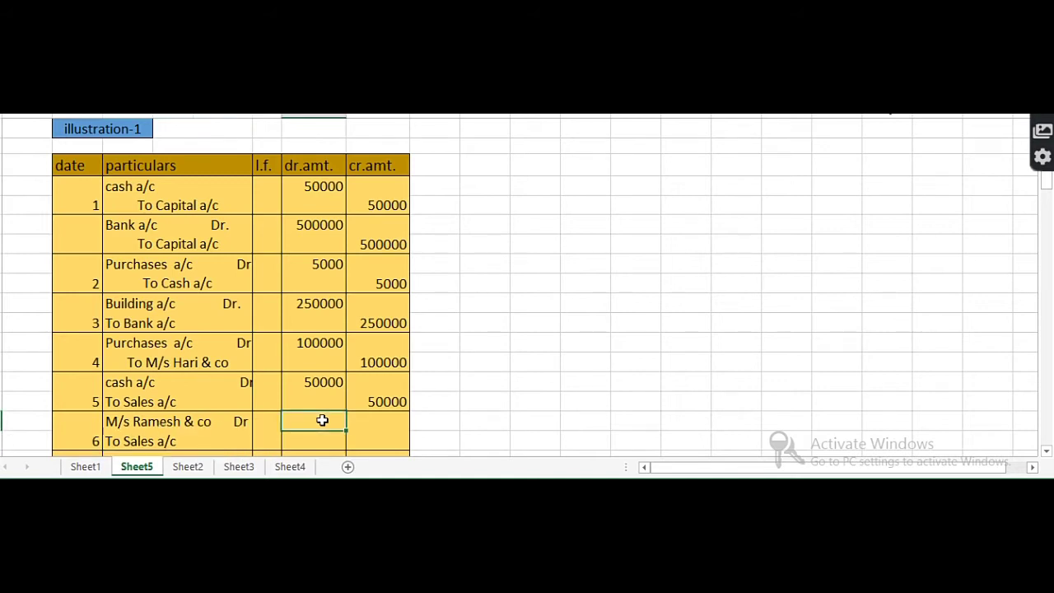
text(250000)
key(BackSpace)
click(362, 441)
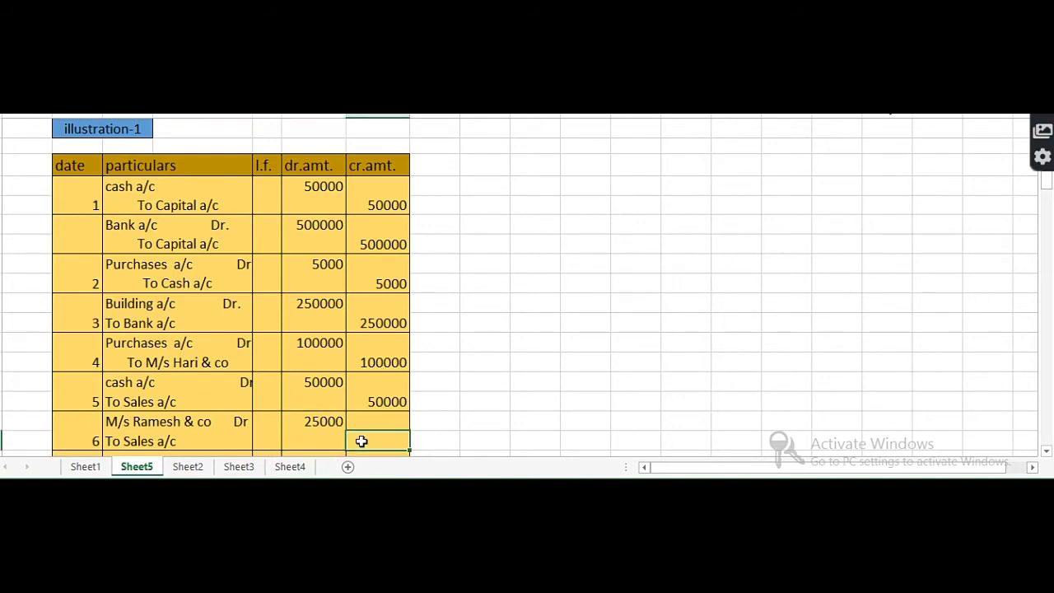
text(25000)
- Enter the date 7 particulars as "Sales return a/c Dr." with "To m/s Ramesh& co." on the line beneath
scroll(52, 373, down, 2)
scroll(52, 373, down, 1)
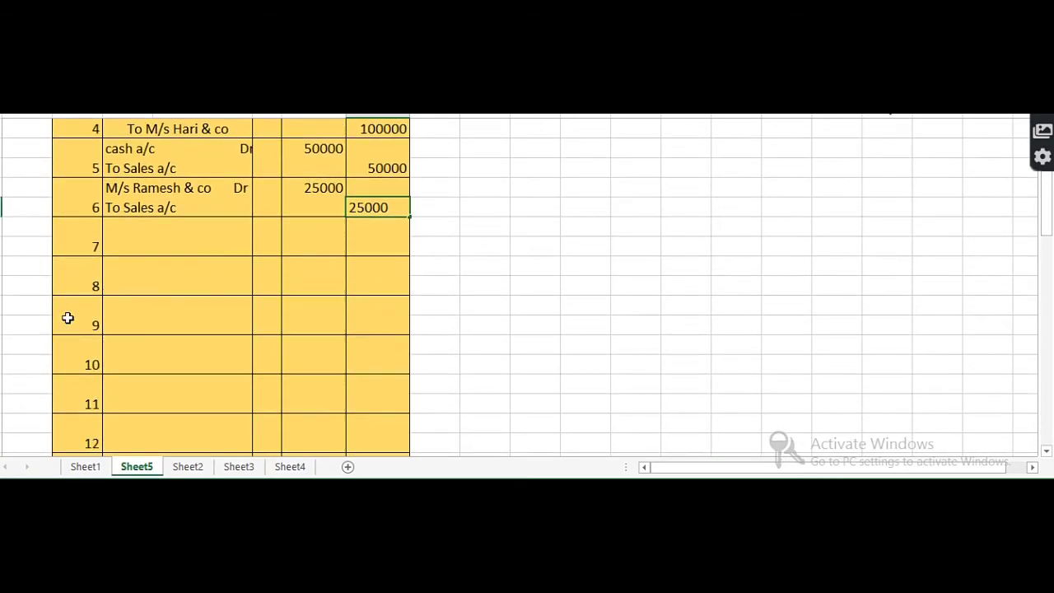
click(124, 226)
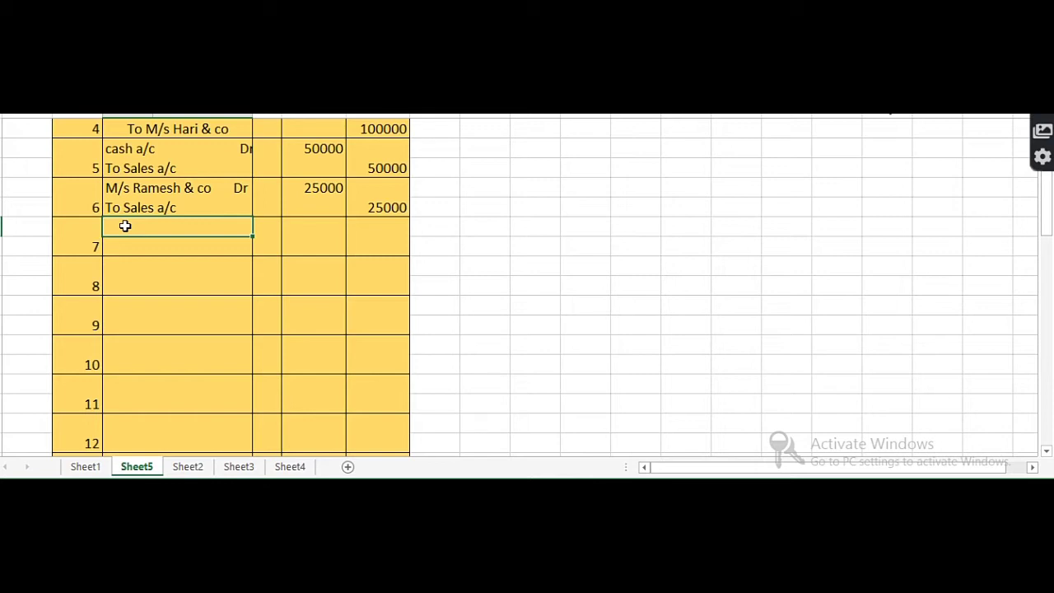
text(Sales ret)
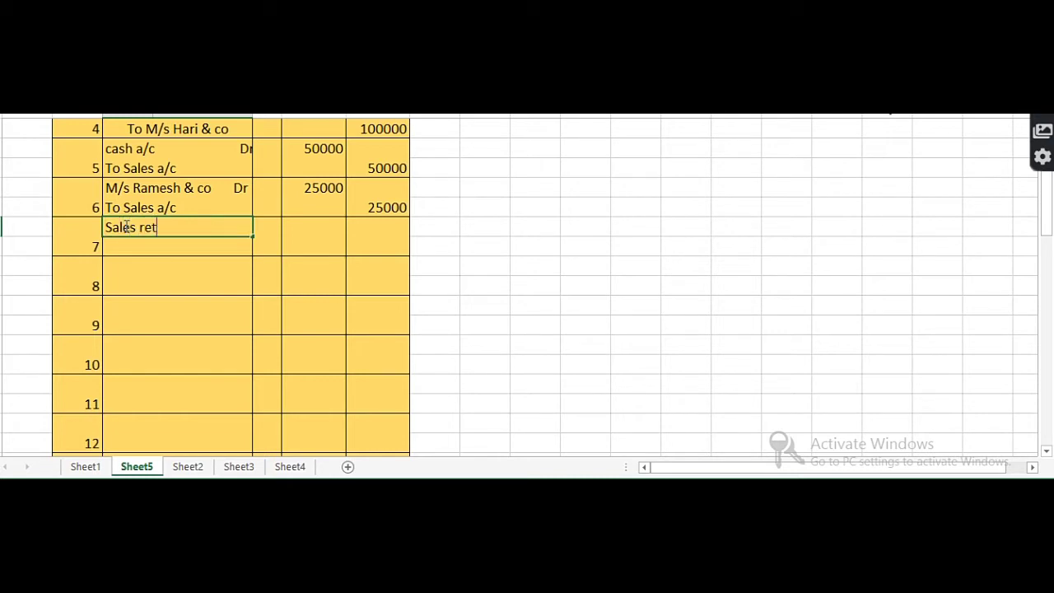
text(urn a/c          Dr.)
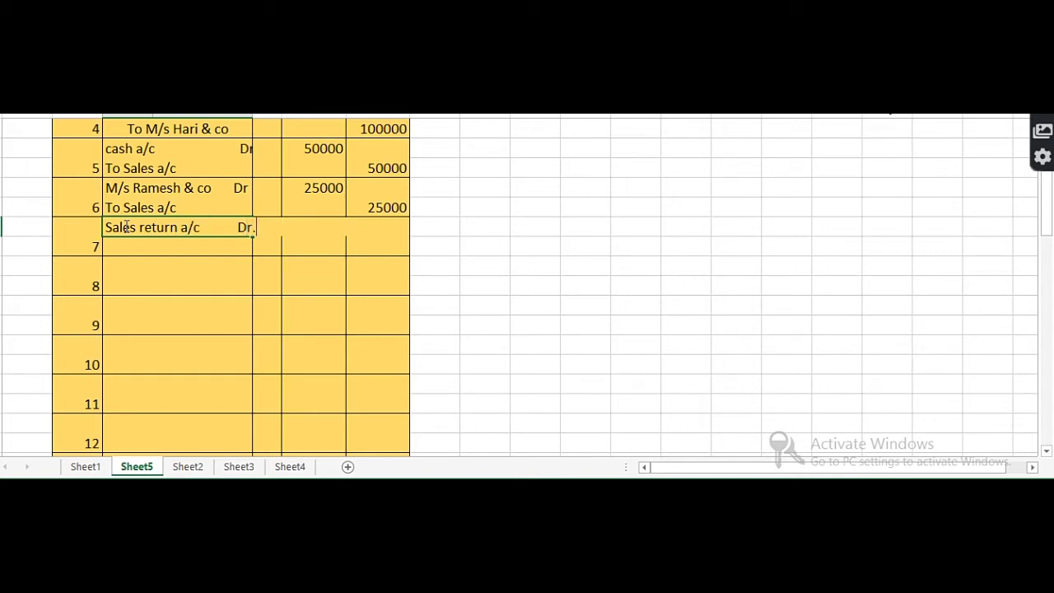
key(Return)
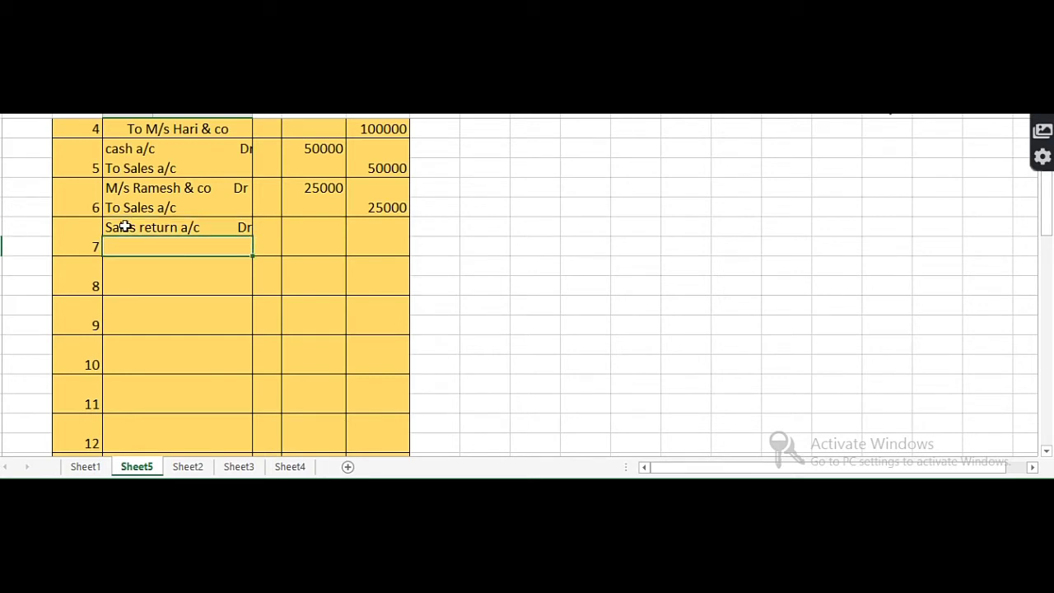
text(To m/s)
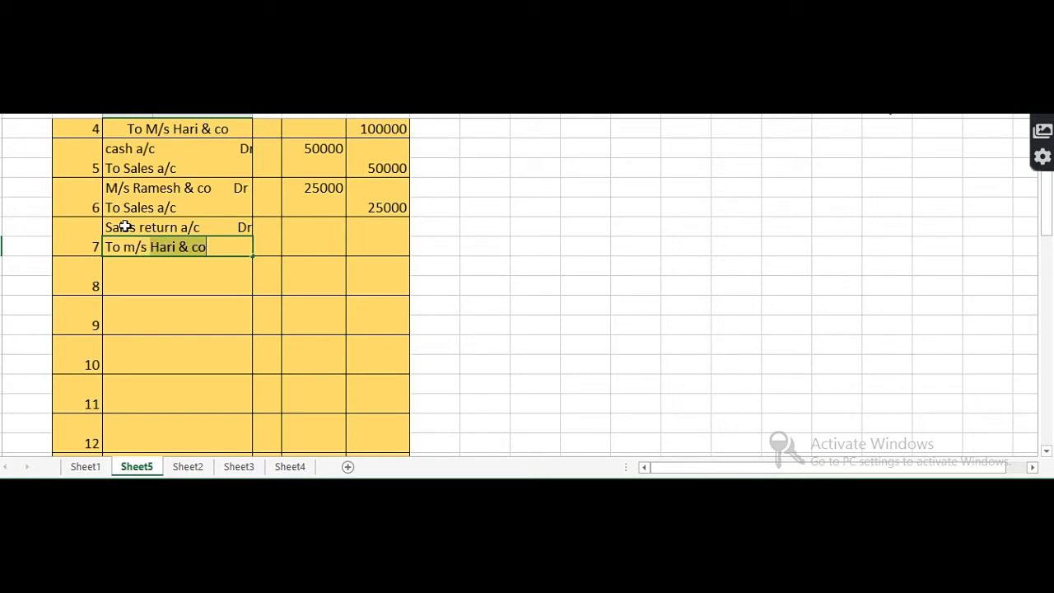
text( Ramesh)
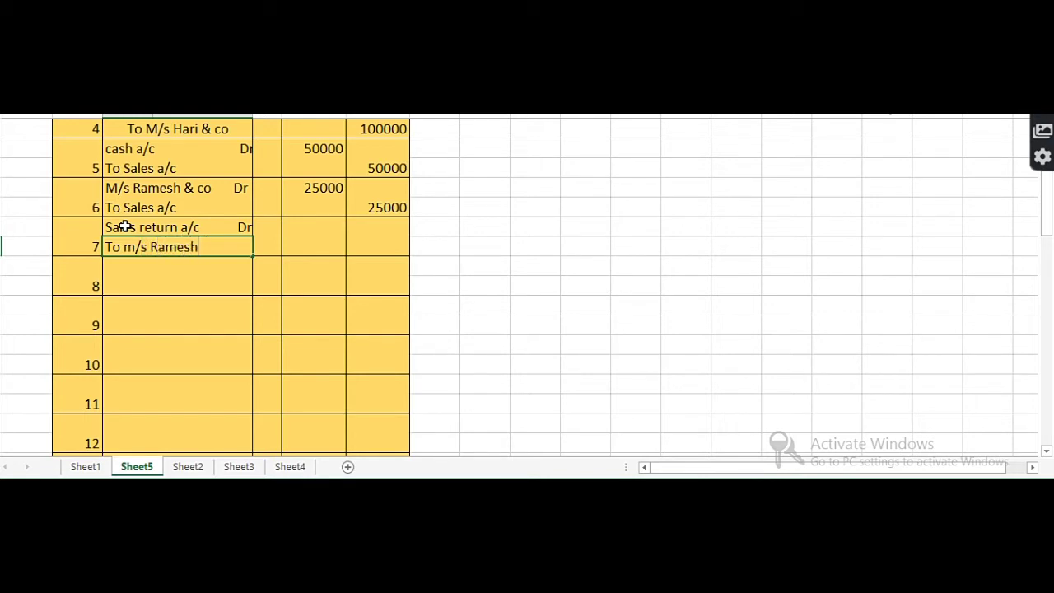
text(& co.)
- Enter 5000 as the date 7 debit amount for sales return and 5000 as the credit amount for m/s Ramesh& co
click(305, 223)
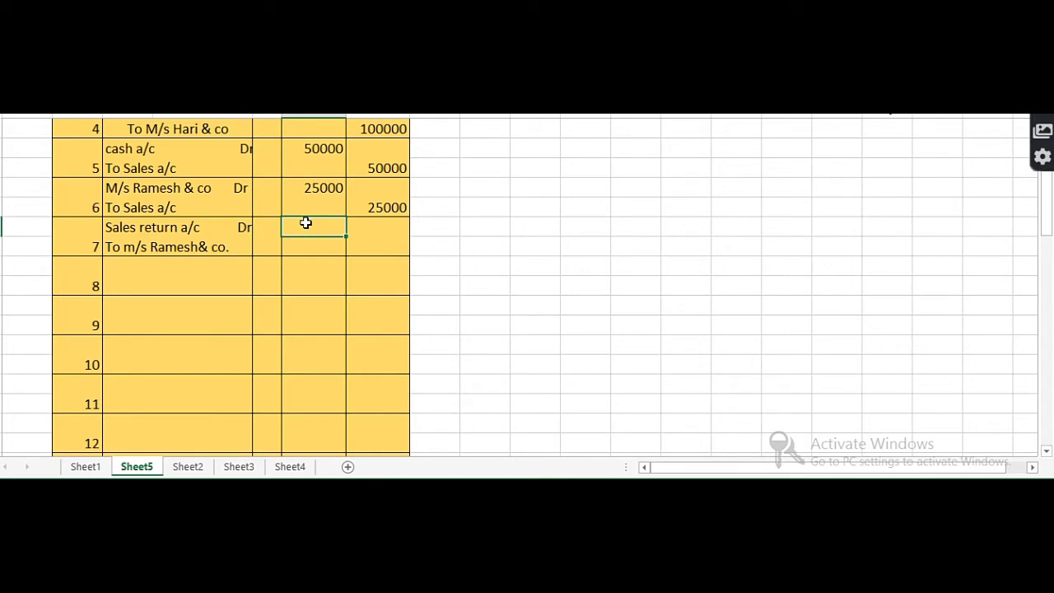
text(5000)
click(367, 248)
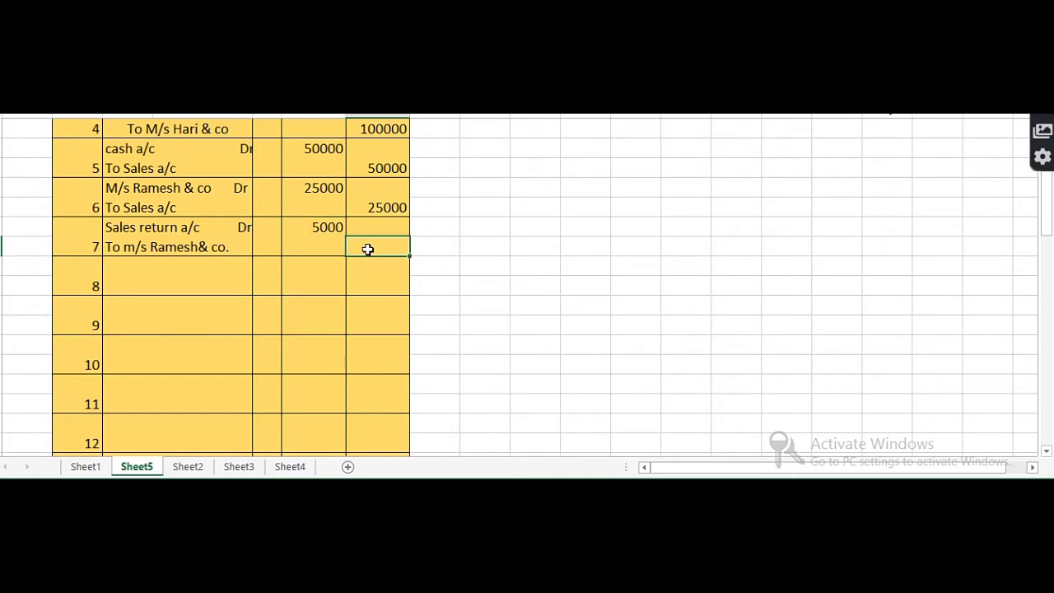
text(5000)
- Enter the date 8 particulars as "M/s Hari & co. Dr" with "To Purchases return a/c" on the line beneath
click(134, 265)
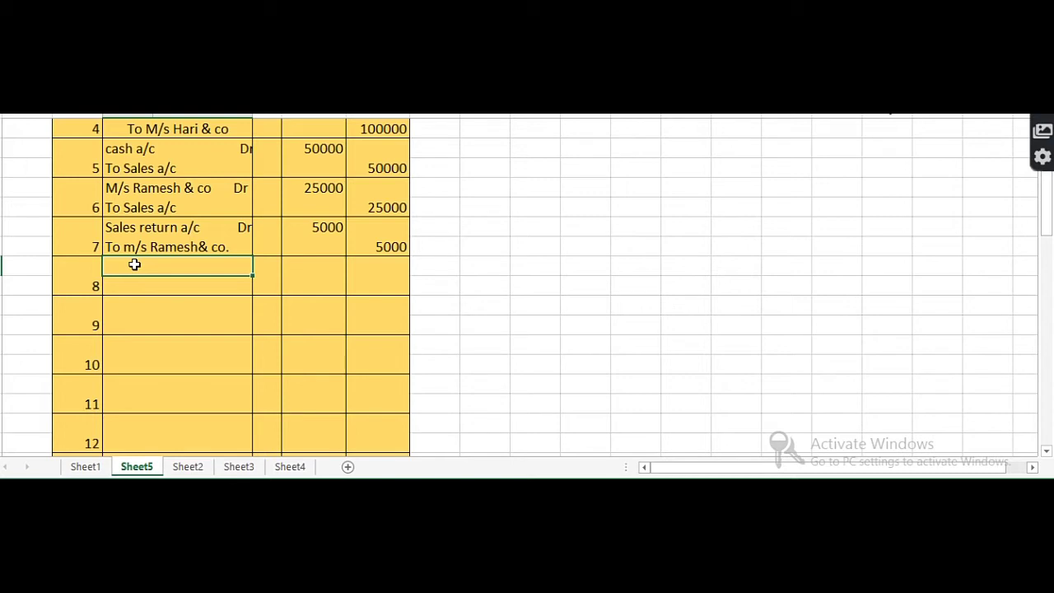
scroll(198, 271, up, 4)
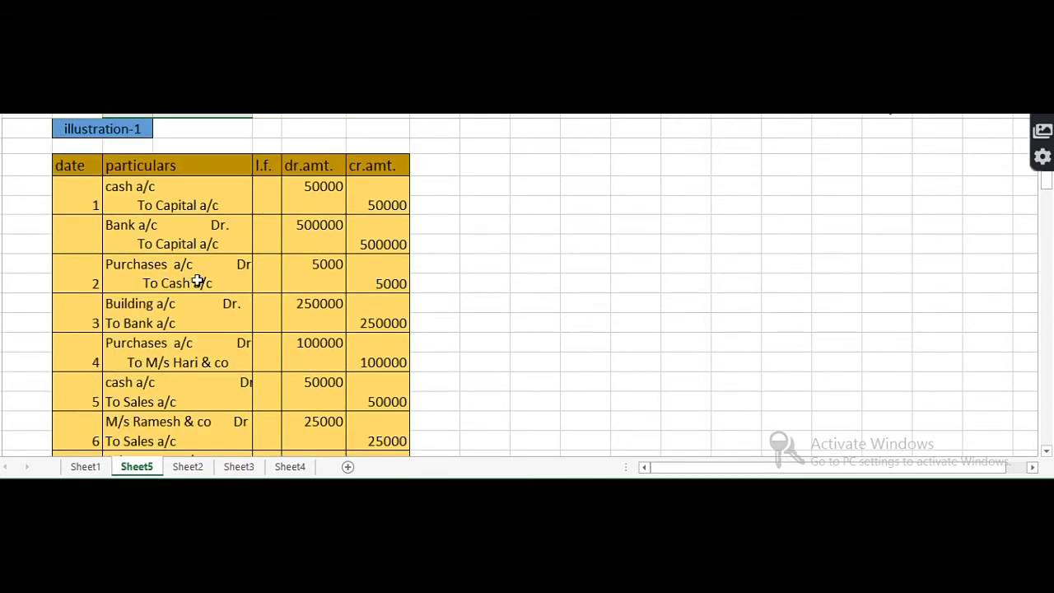
scroll(199, 278, down, 1)
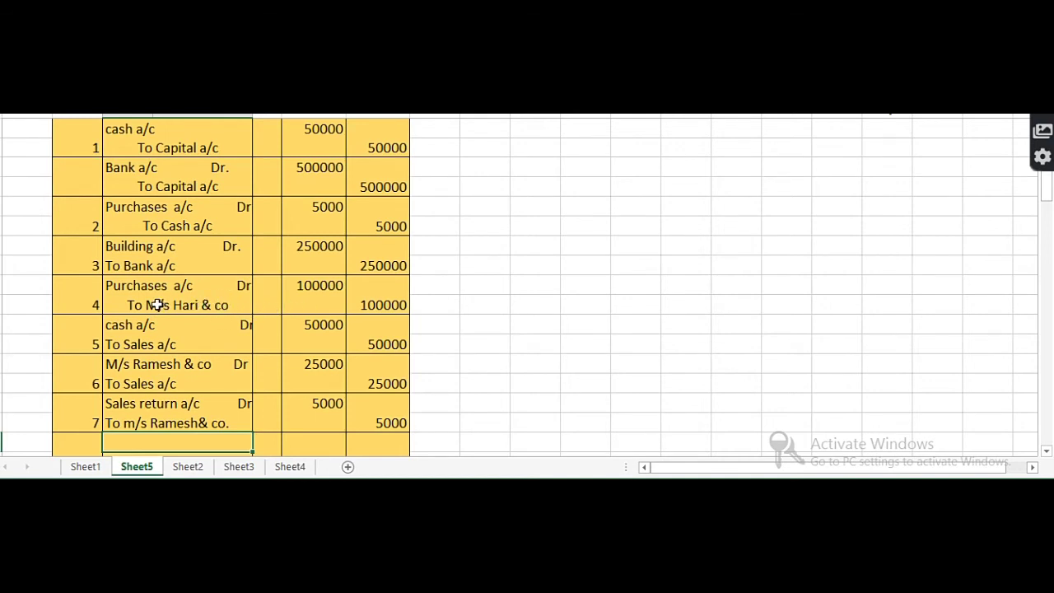
scroll(161, 305, down, 4)
scroll(166, 304, up, 1)
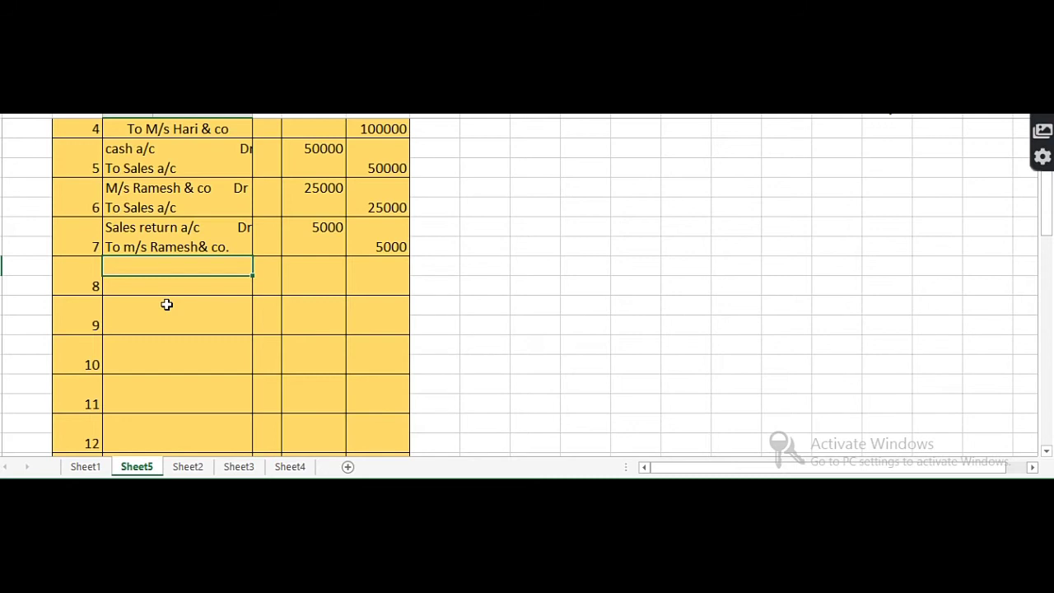
text(M/s )
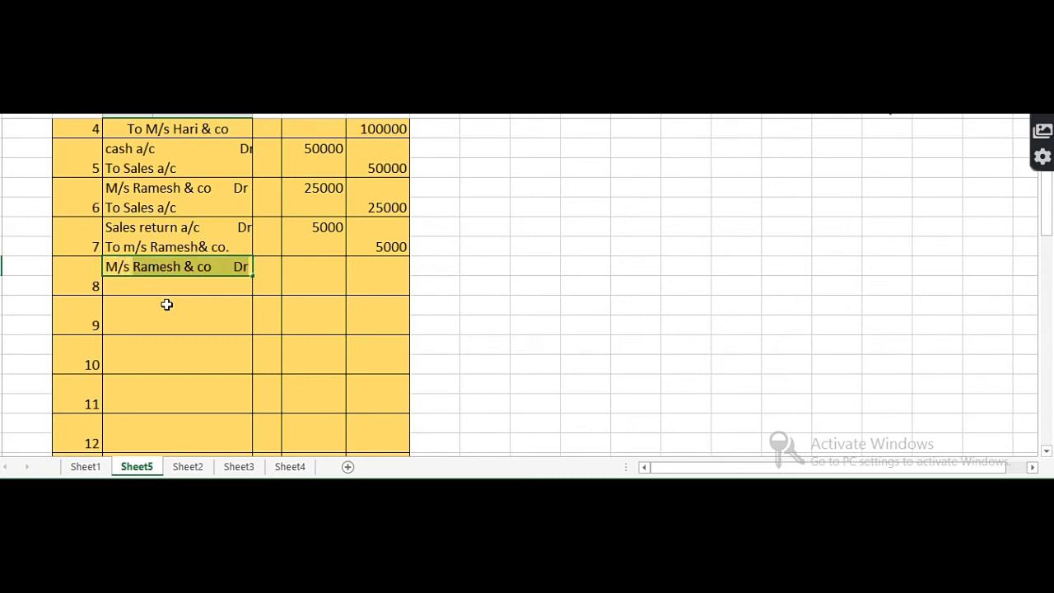
text(Har)
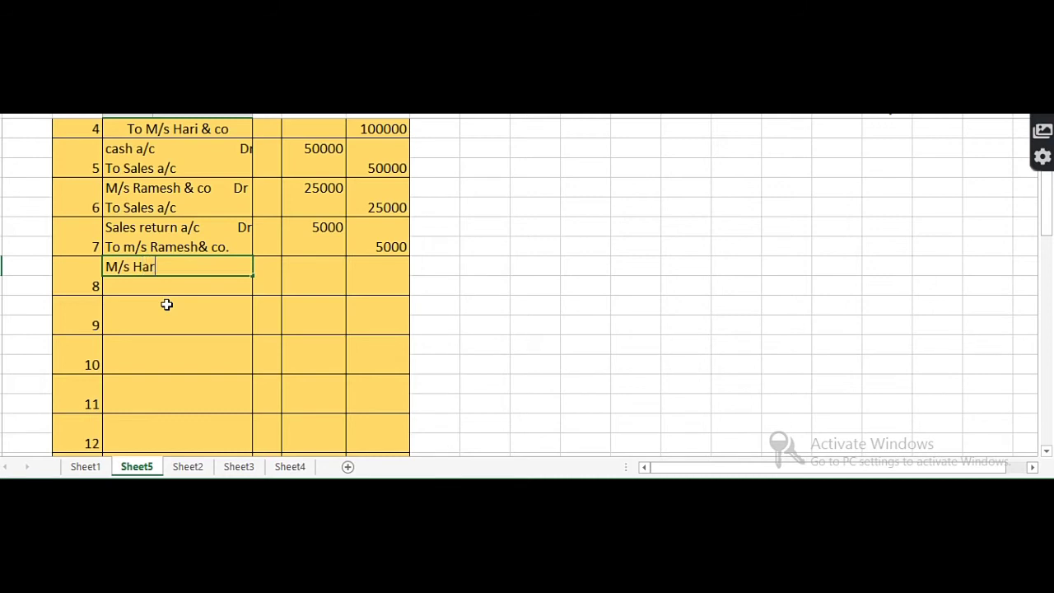
text(i & co. Dr)
key(Return)
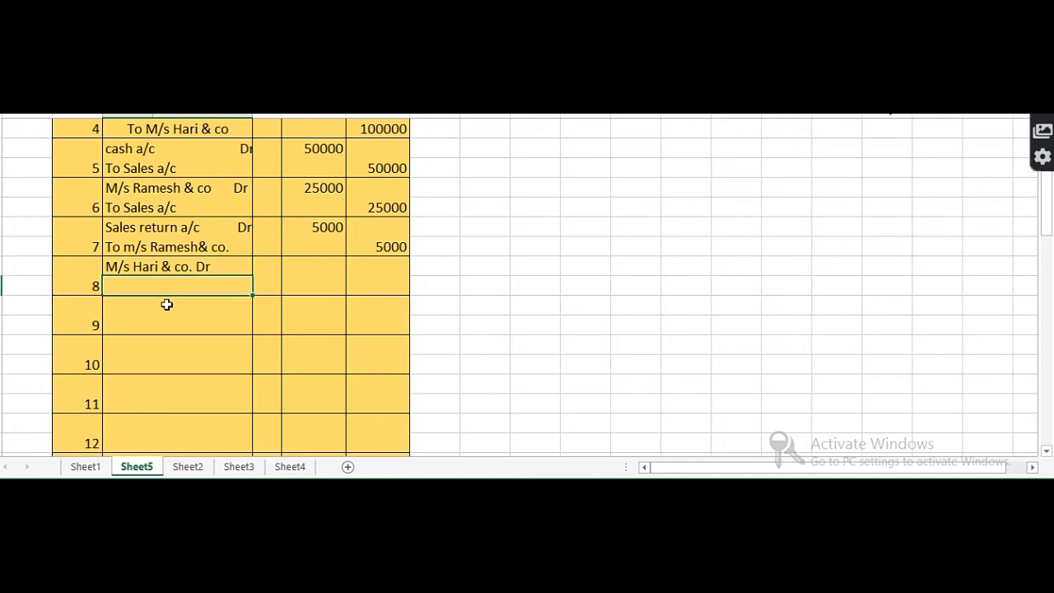
text(To Purchas)
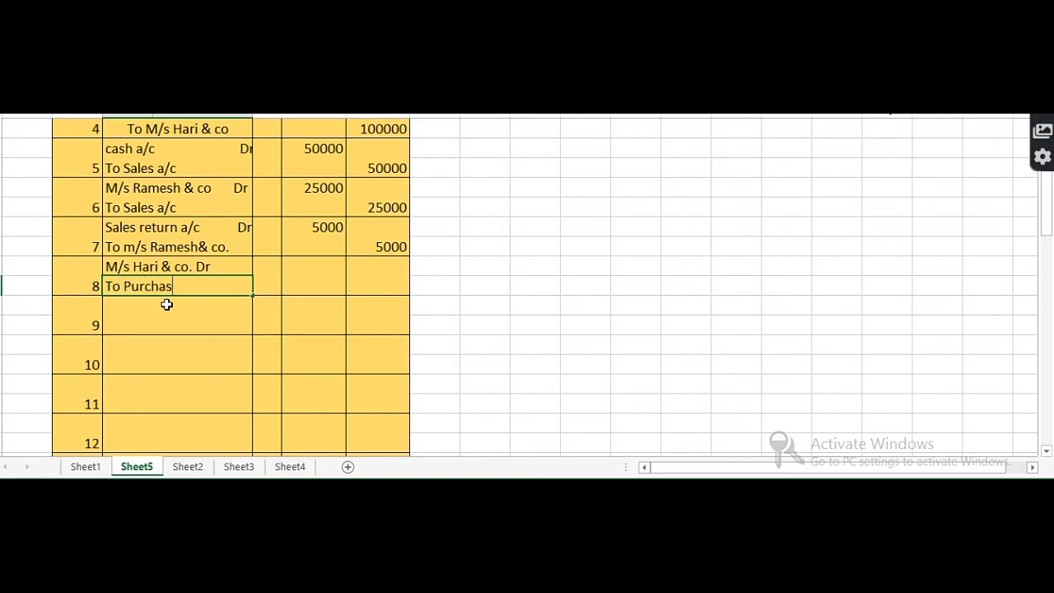
text(es return a/c)
- Enter 4000 as the date 8 debit amount for M/s Hari & co. and 4000 as the credit amount for purchases return
click(316, 263)
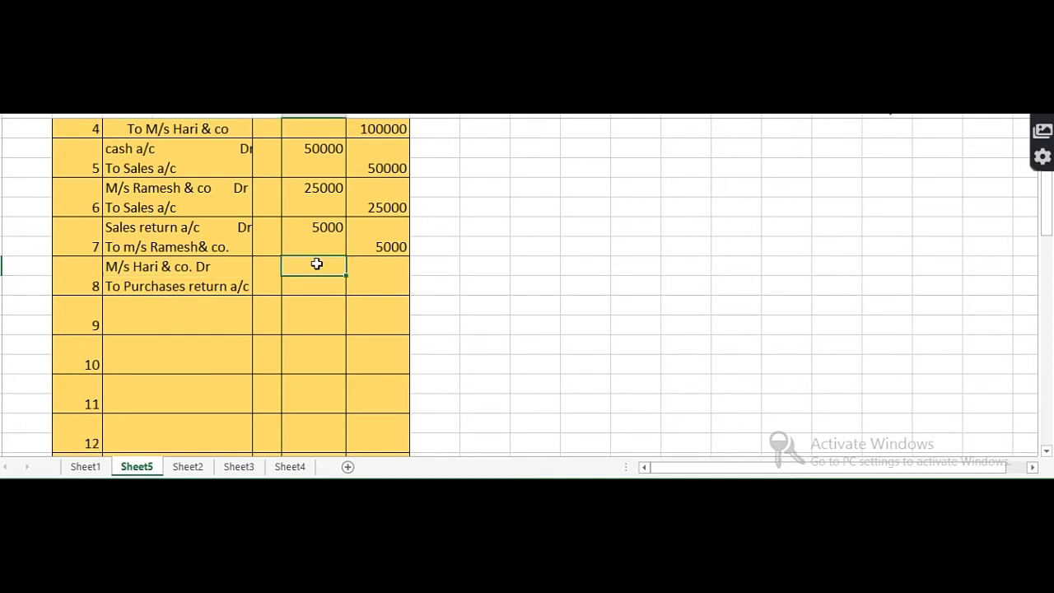
text(4000)
click(362, 291)
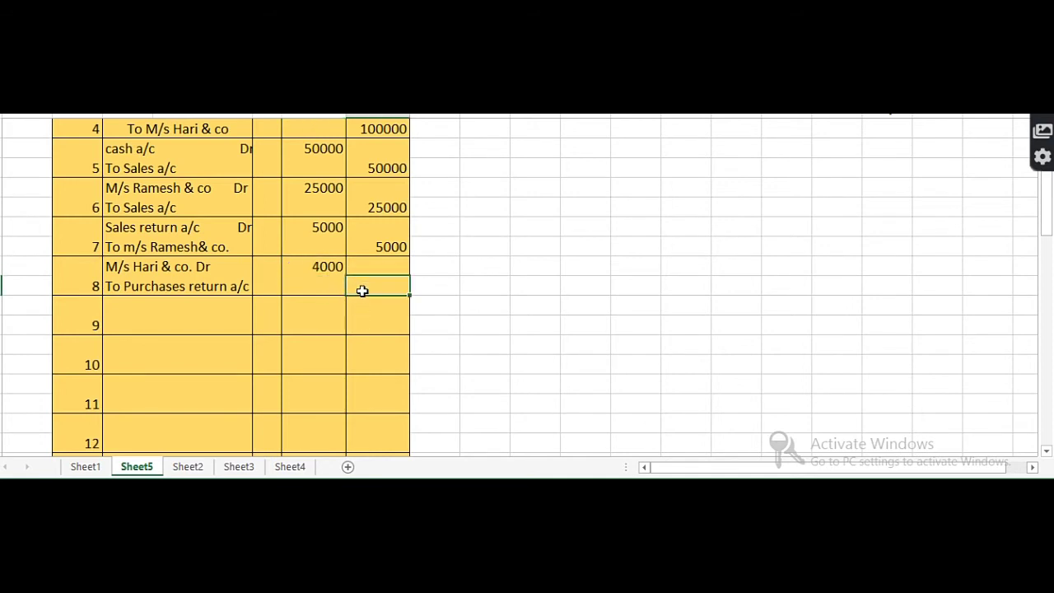
text(4000)
- Enter the date 9 particulars as "Salary a/c Dr" with "To Bank a/c" on the line beneath
click(156, 301)
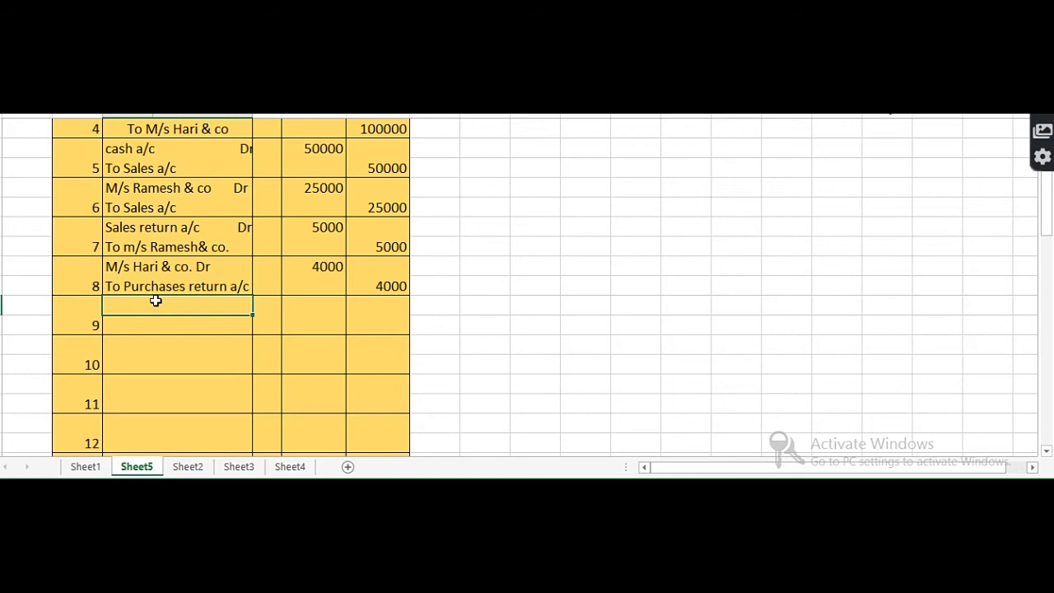
text(Sala)
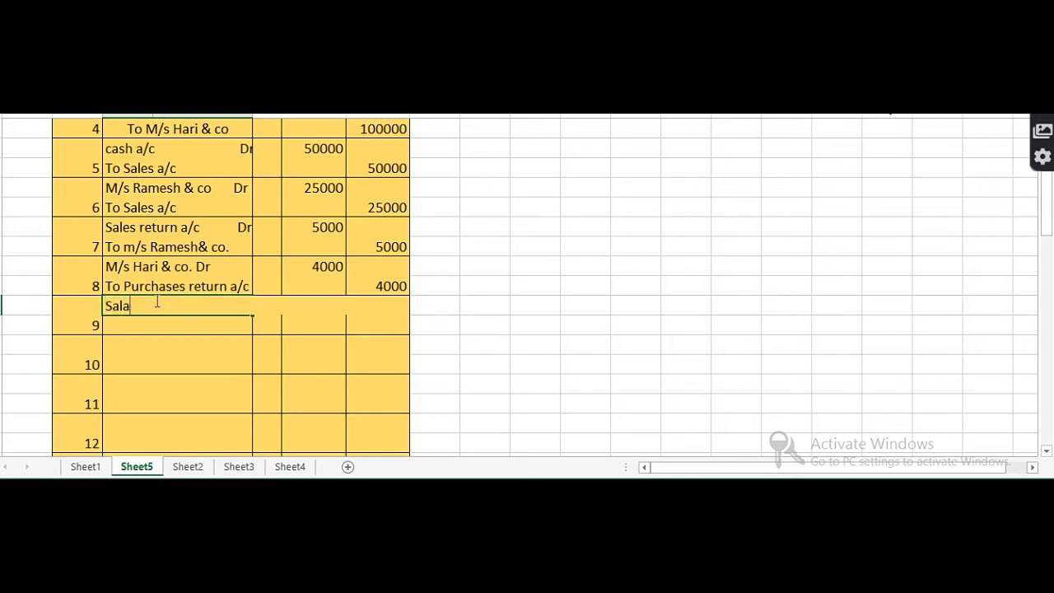
text(ry a/c                    Dr)
key(Return)
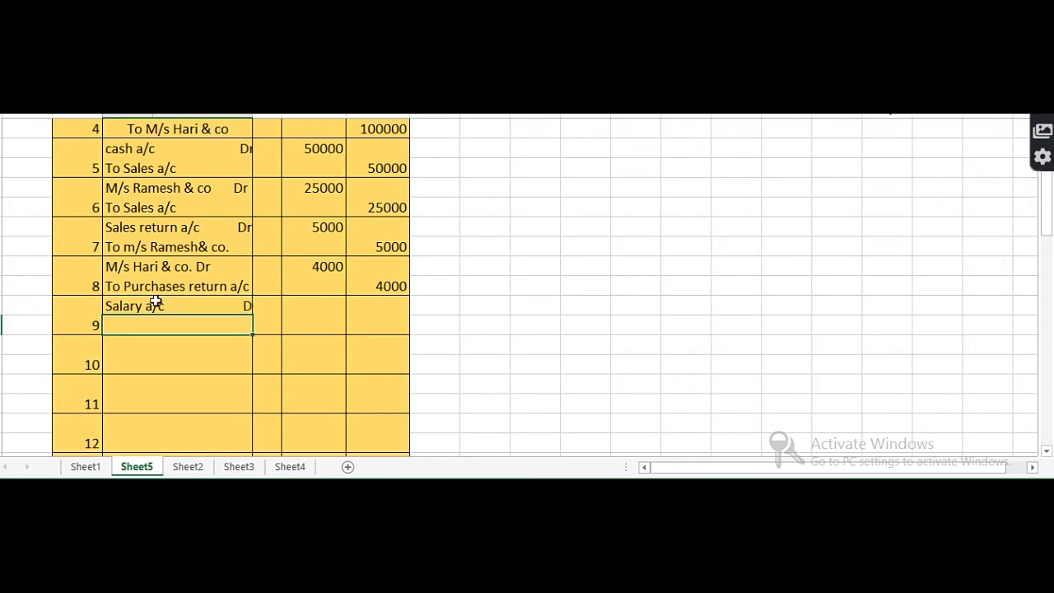
text(To B)
key(Return)
- Shorten the gap before "Dr" in the date 9 salary line so the text fits within the particulars column
click(155, 302)
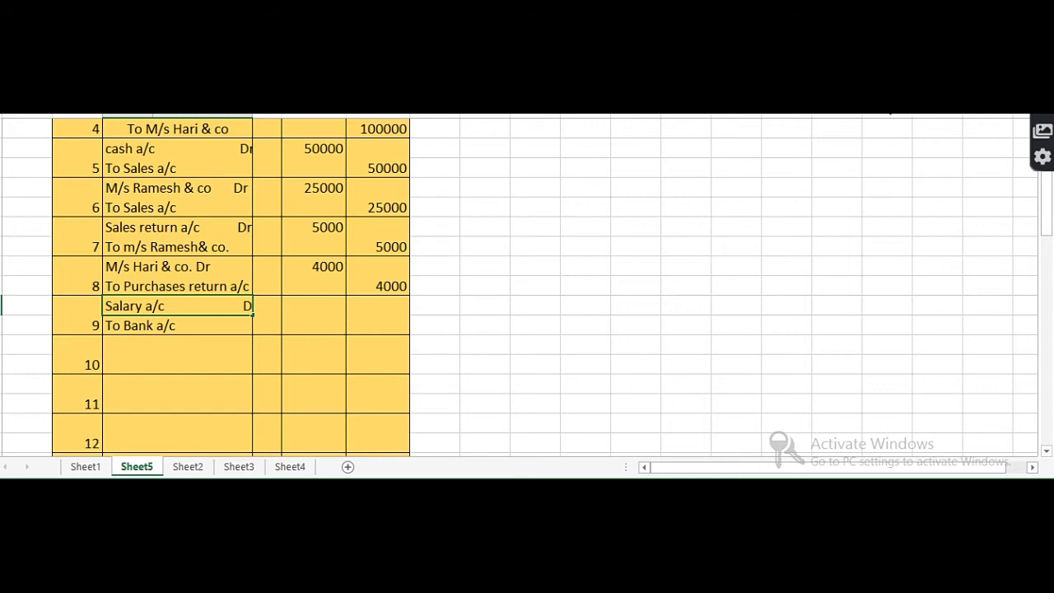
key(BackSpace)
text(D)
key(Return)
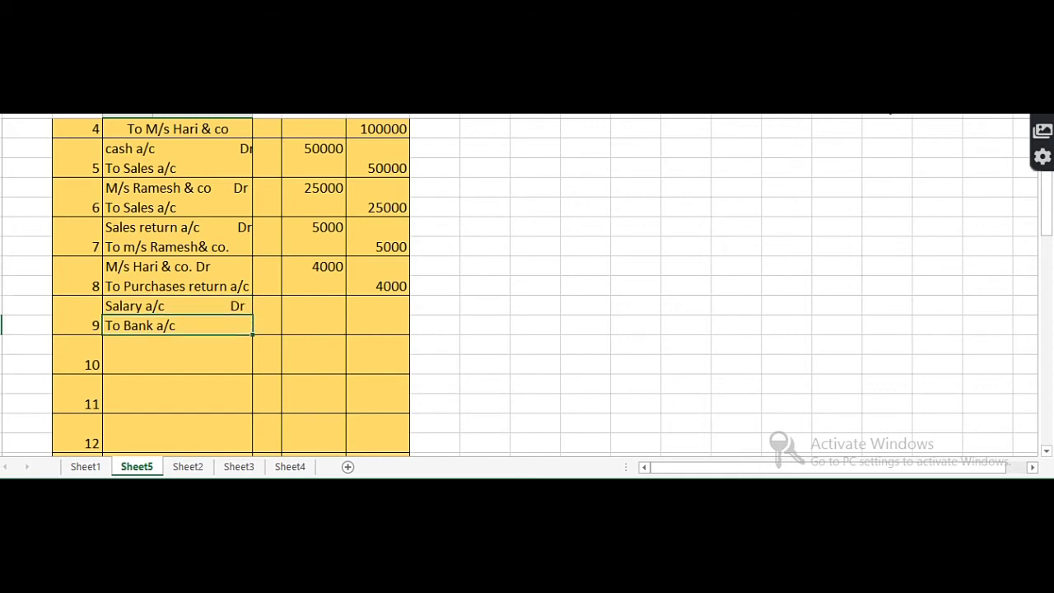
- Enter 15000 as the date 9 debit amount for salary and 15000 as the credit amount for bank
click(317, 299)
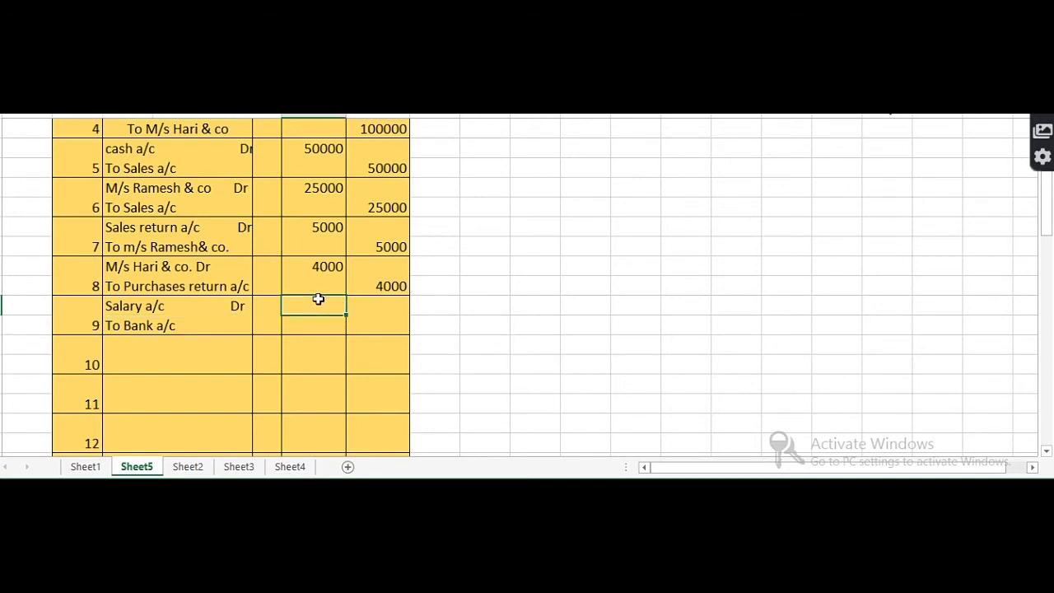
text(15000)
click(374, 327)
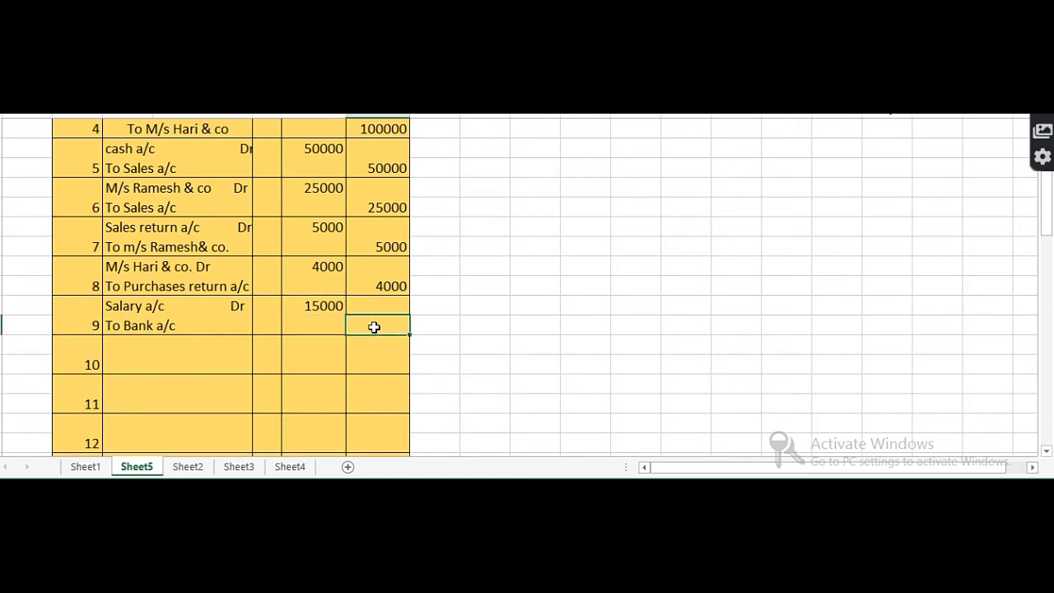
text(15000)
- Enter the date 10 particulars as "Drawings a/c Dr" with "To Bank a/c" on the line beneath
click(173, 340)
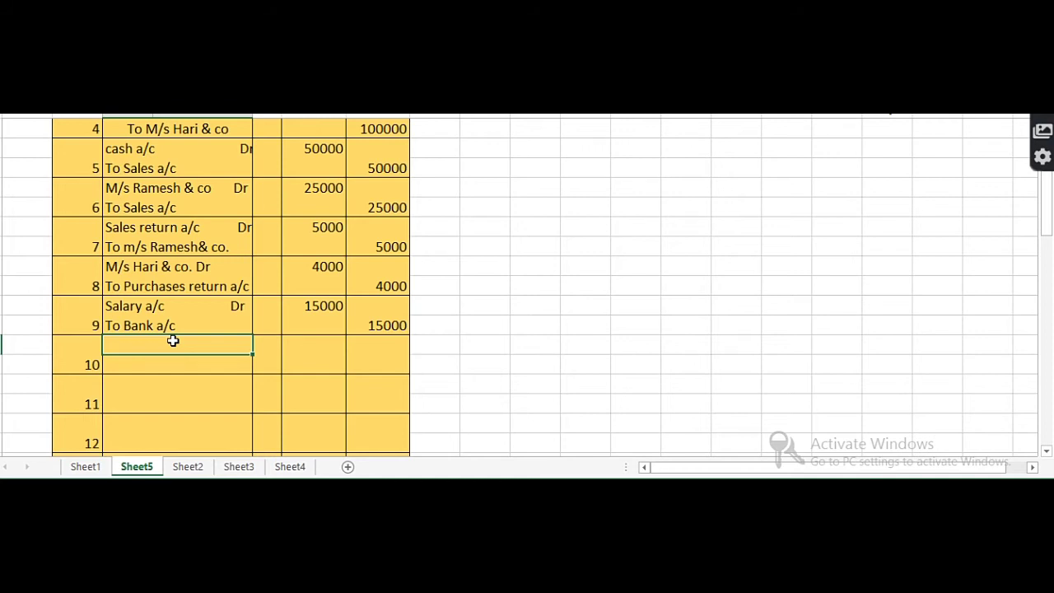
double_click(173, 340)
text(Drawings )
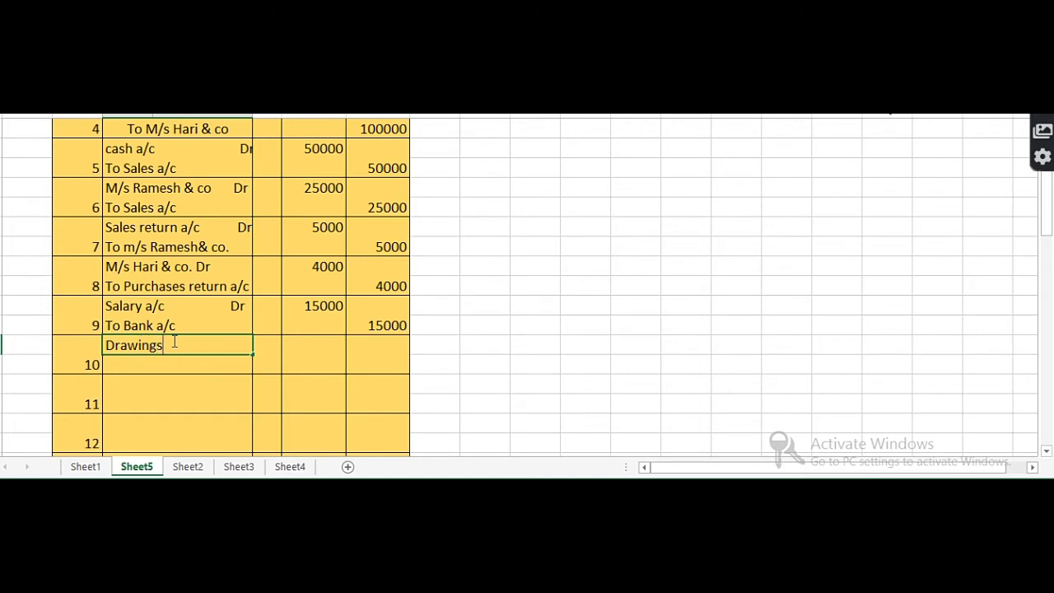
text(a/c           Dr)
key(Return)
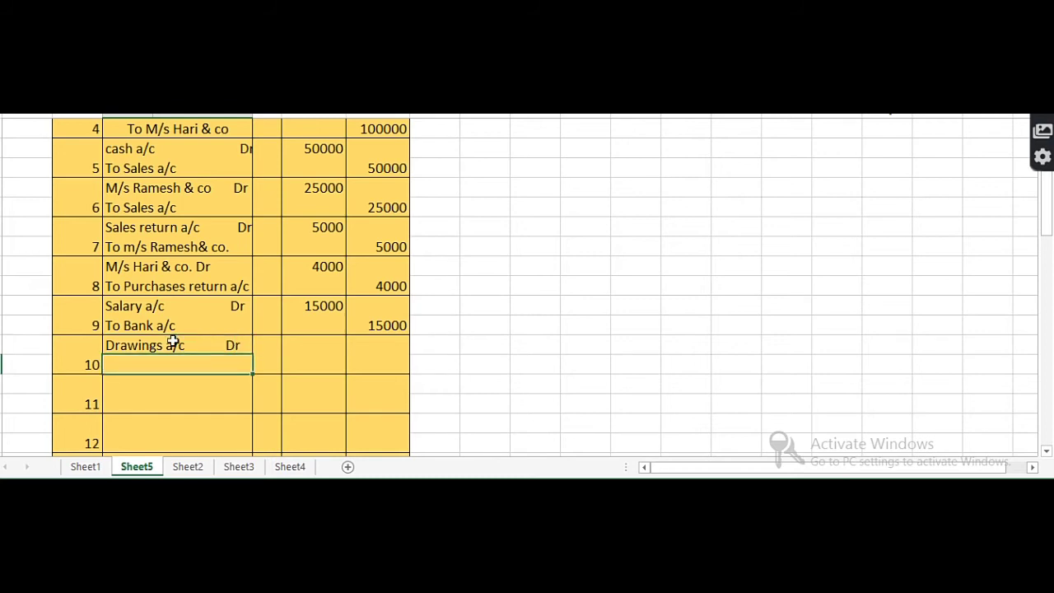
text(To B)
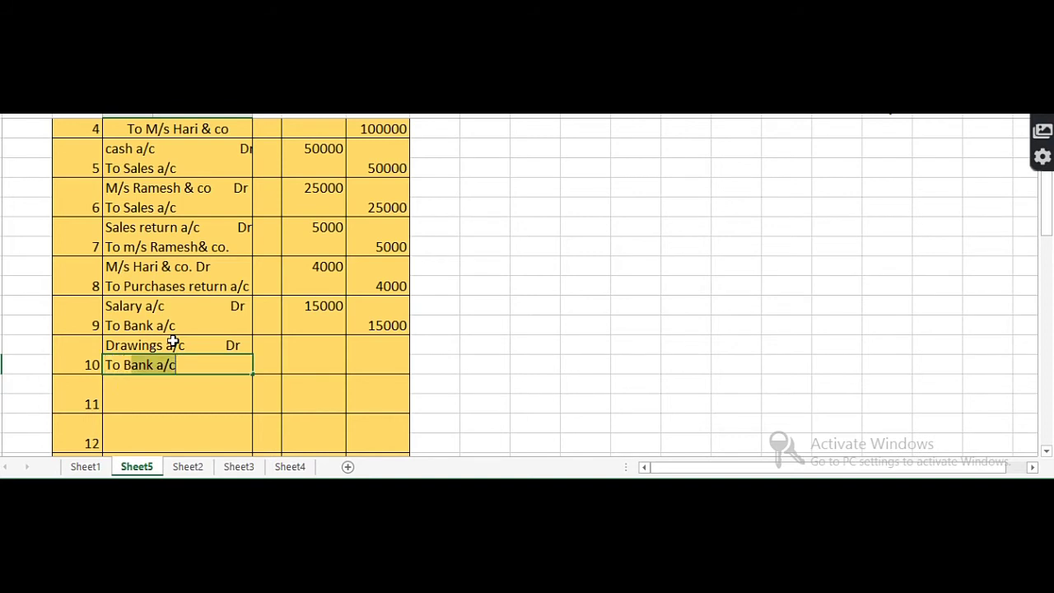
- Enter 10000 as the date 10 debit amount for drawings and 10000 as the credit amount for bank
click(321, 342)
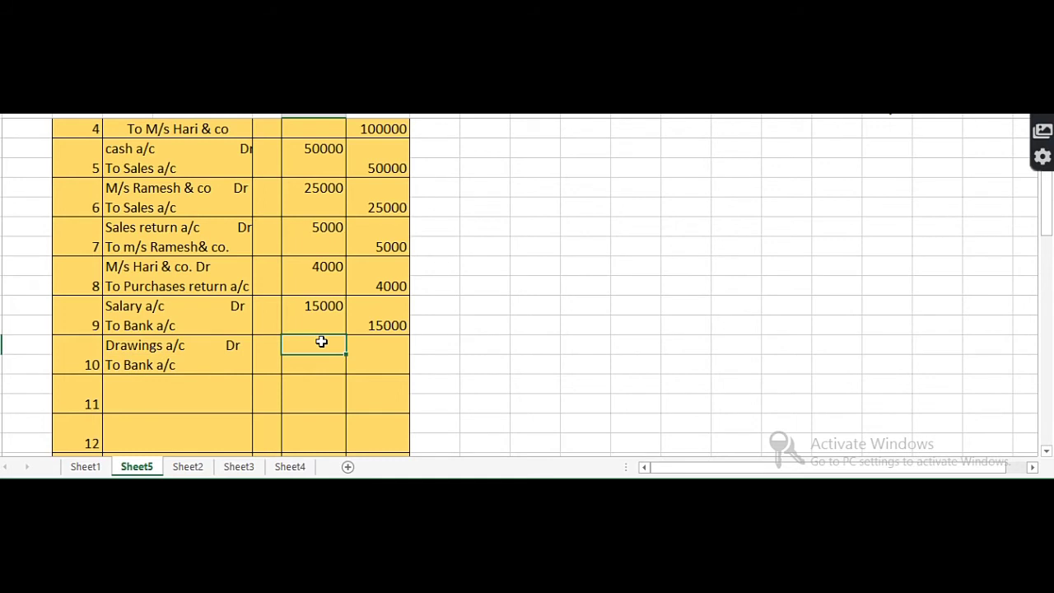
text(100000)
key(BackSpace)
click(370, 370)
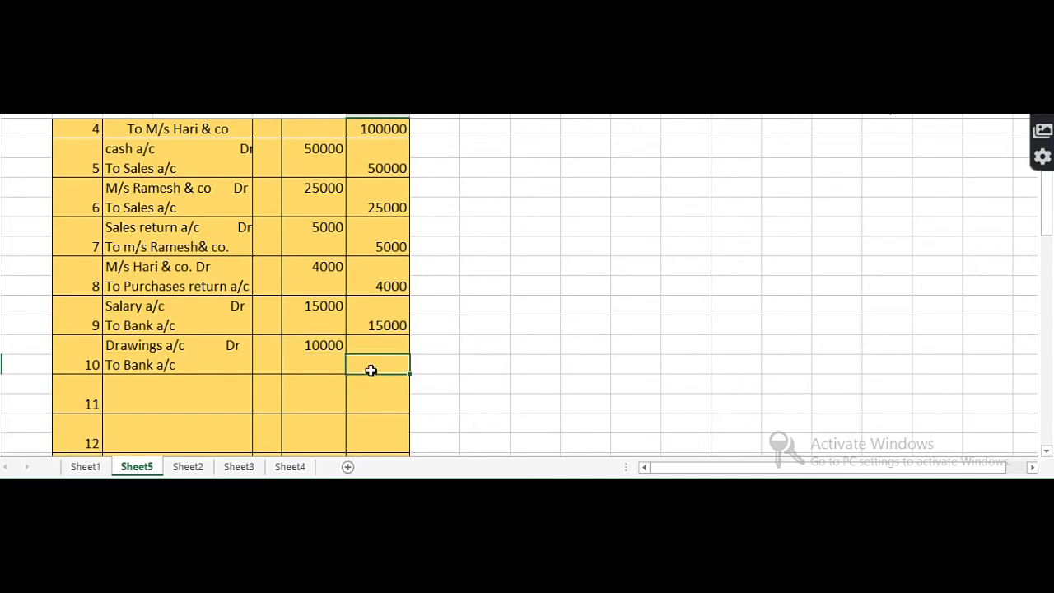
text(10000)
- Enter the date 11 particulars as "Electricity exp. Dr" with "To Cash a/c" on the line beneath
click(145, 377)
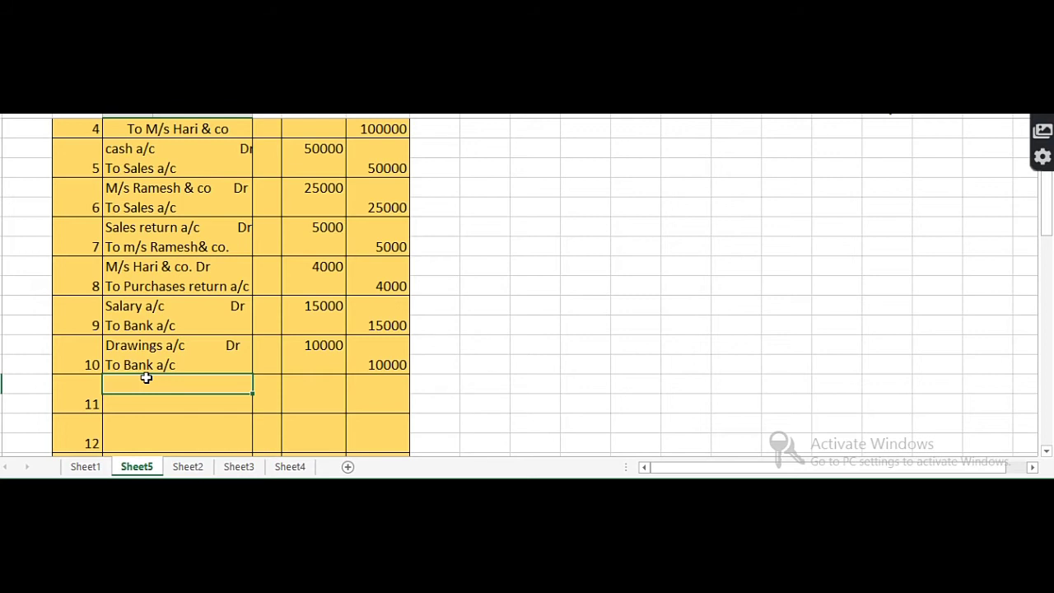
text(Elect)
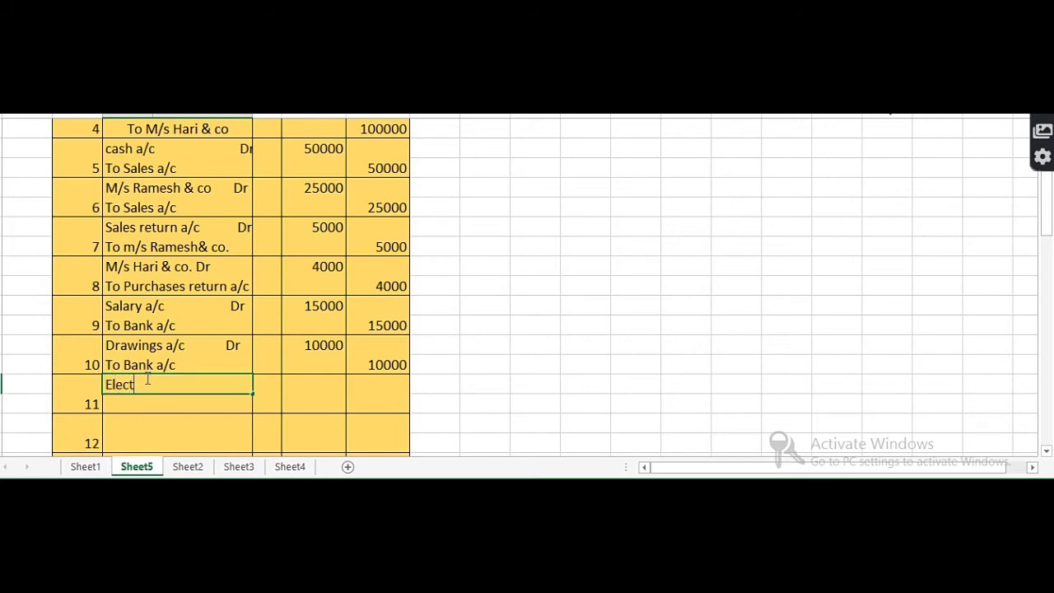
text(ricity exp.         Dr)
key(Return)
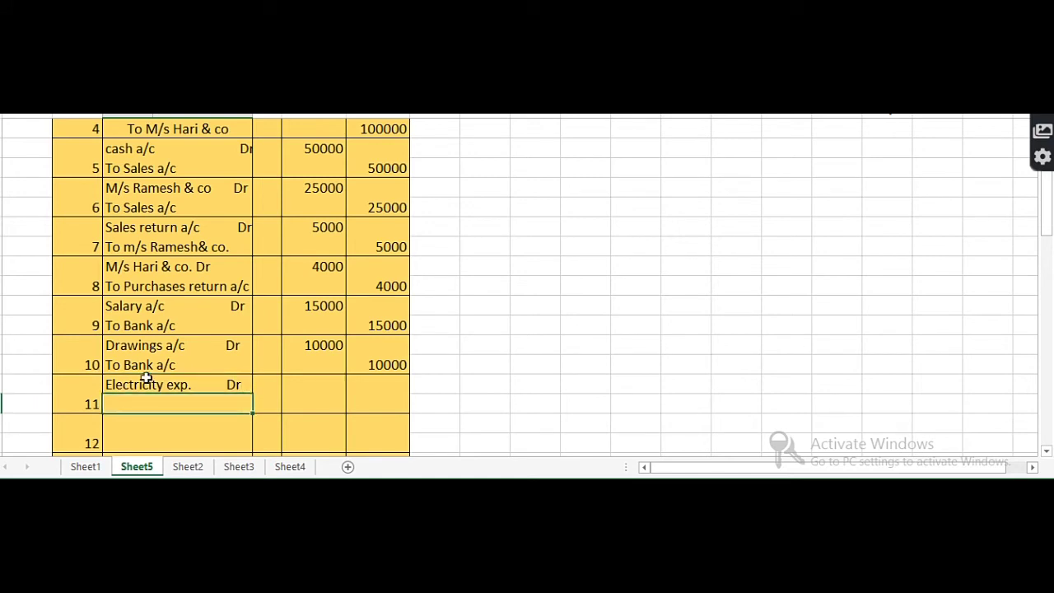
text(To Cas)
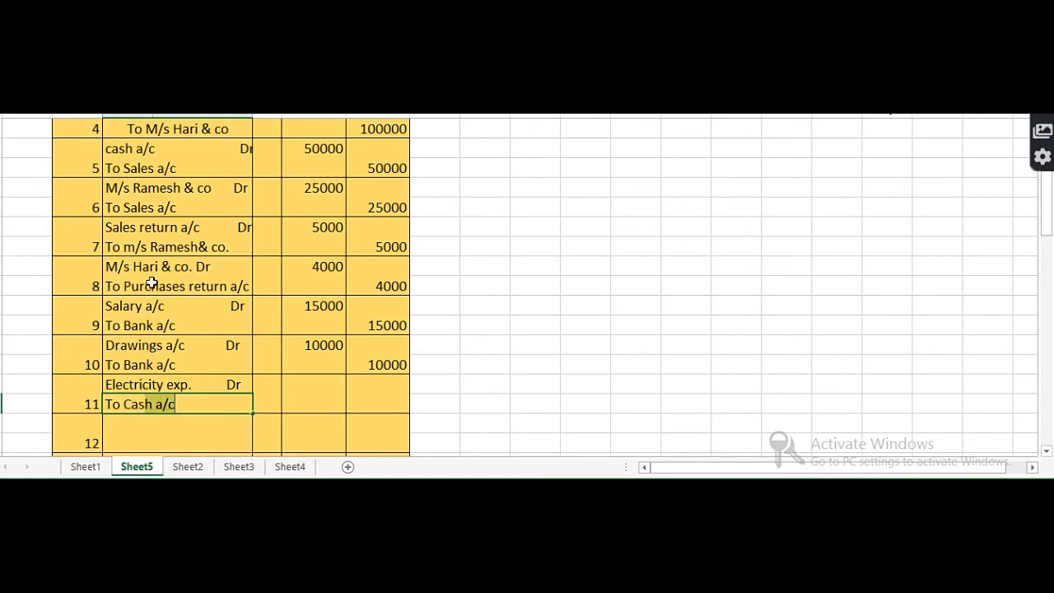
- Enter 1000 as the date 11 debit amount for electricity expenses and 1000 as the credit amount for cash
click(325, 380)
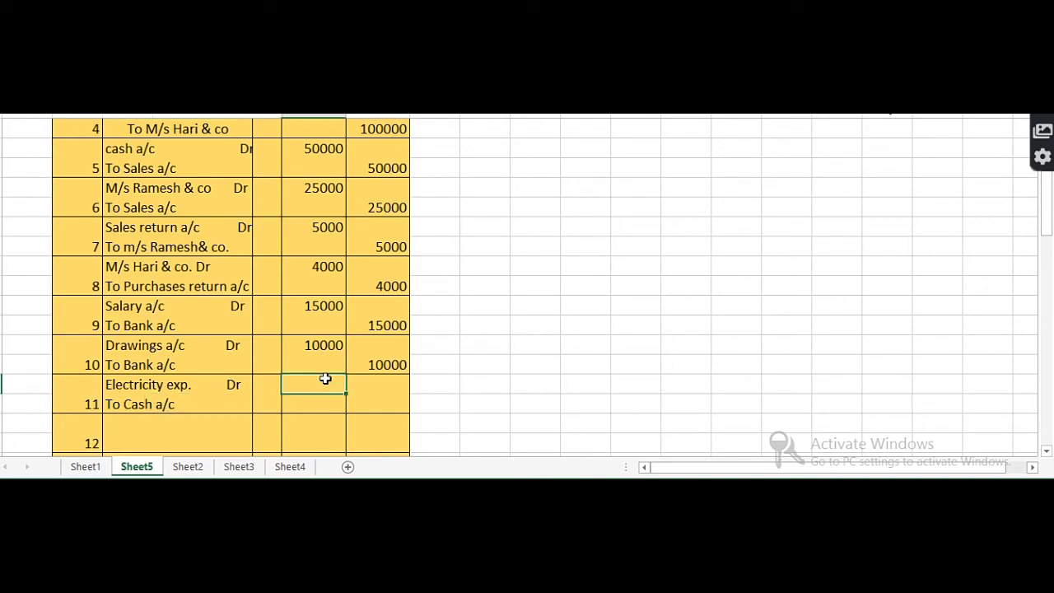
text(1000)
click(368, 404)
text(1)
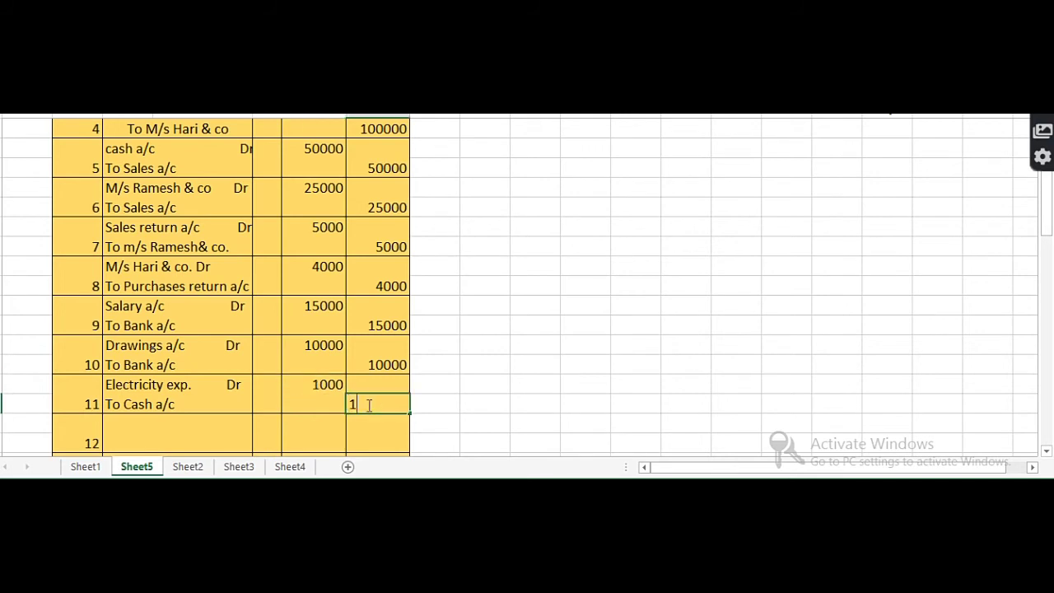
text(000)
- Enter the date 12 particulars as "Telephone exp. Dr" with "To Cash a/c" on the line beneath
scroll(349, 415, down, 1)
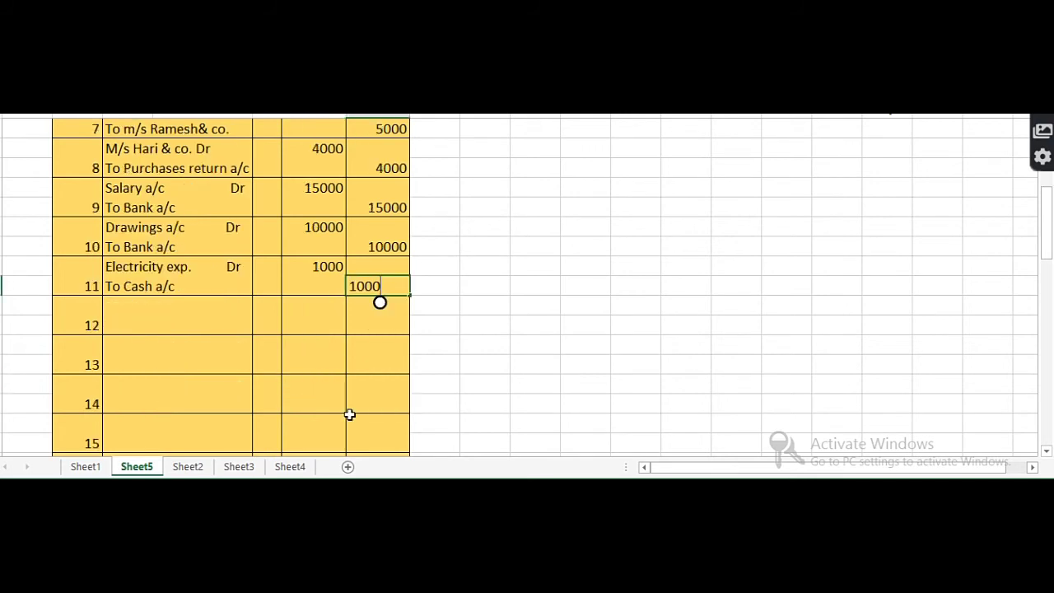
scroll(349, 414, down, 1)
click(134, 240)
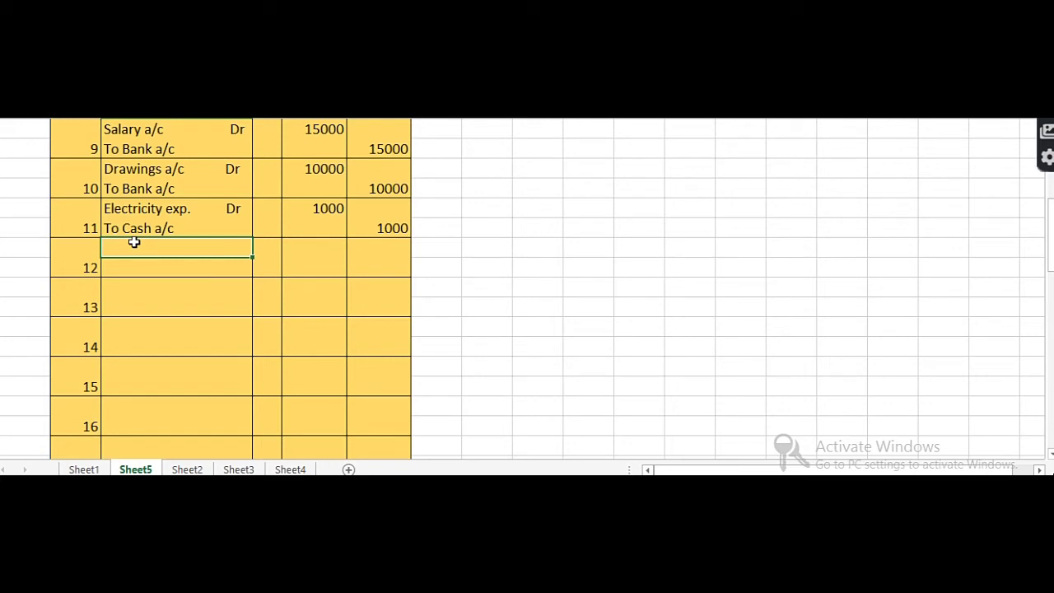
text(Telwephone)
key(BackSpace)
key(BackSpace)
key(BackSpace)
key(BackSpace)
key(BackSpace)
key(BackSpace)
key(BackSpace)
text(ephone exp.)
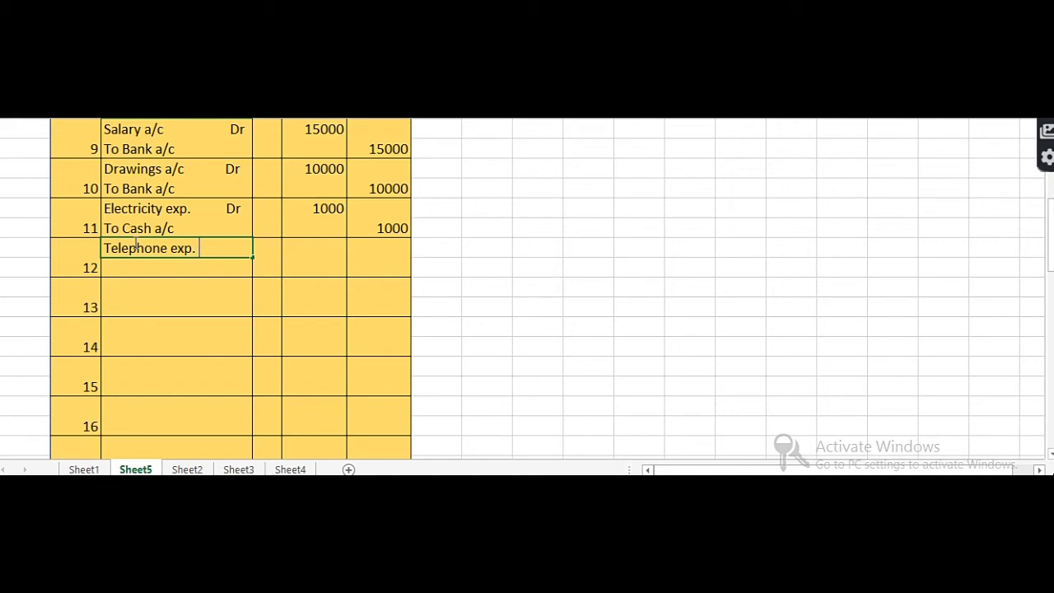
text(       Dr)
key(Return)
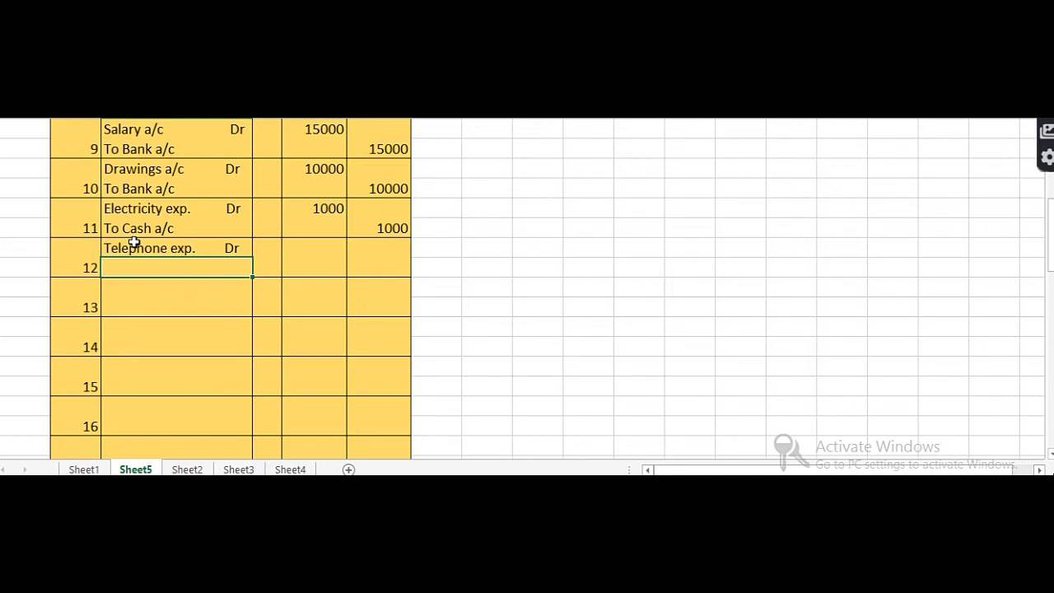
text(To cas)
- Enter 500 as the date 12 debit amount for telephone expenses and 500 as the credit amount for cash
click(305, 248)
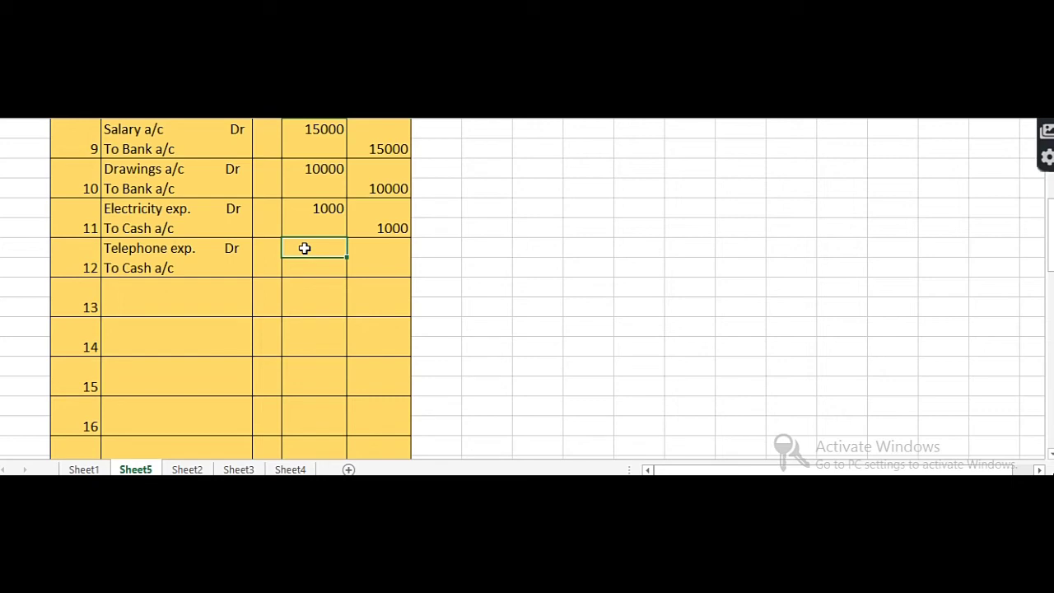
text(500)
click(363, 271)
text(5)
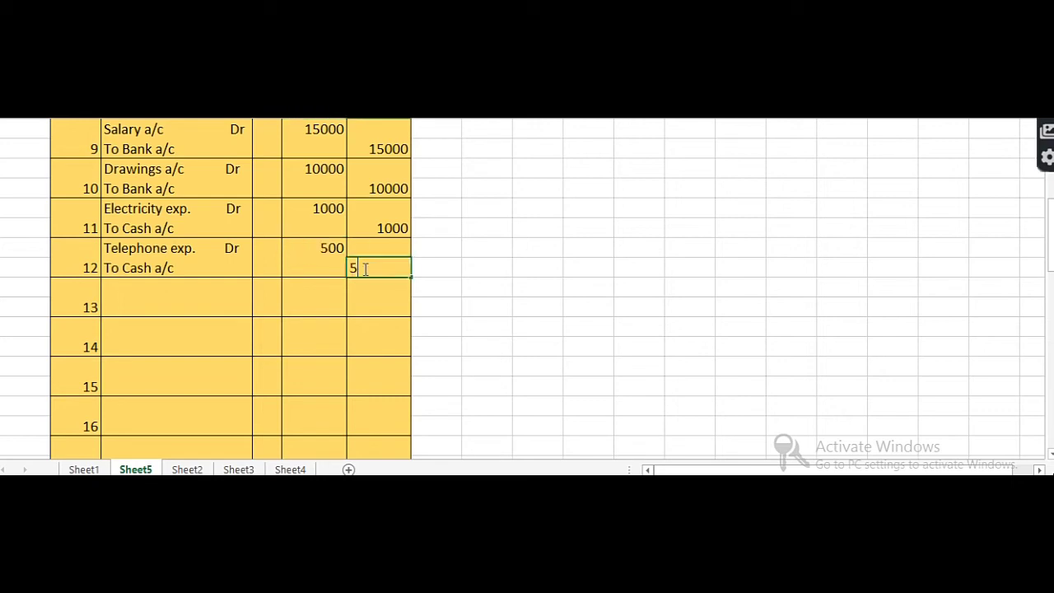
text(00)
- Enter the date 13 particulars as "Furniture a/c" with "To Bank a/c" on the line beneath
click(143, 282)
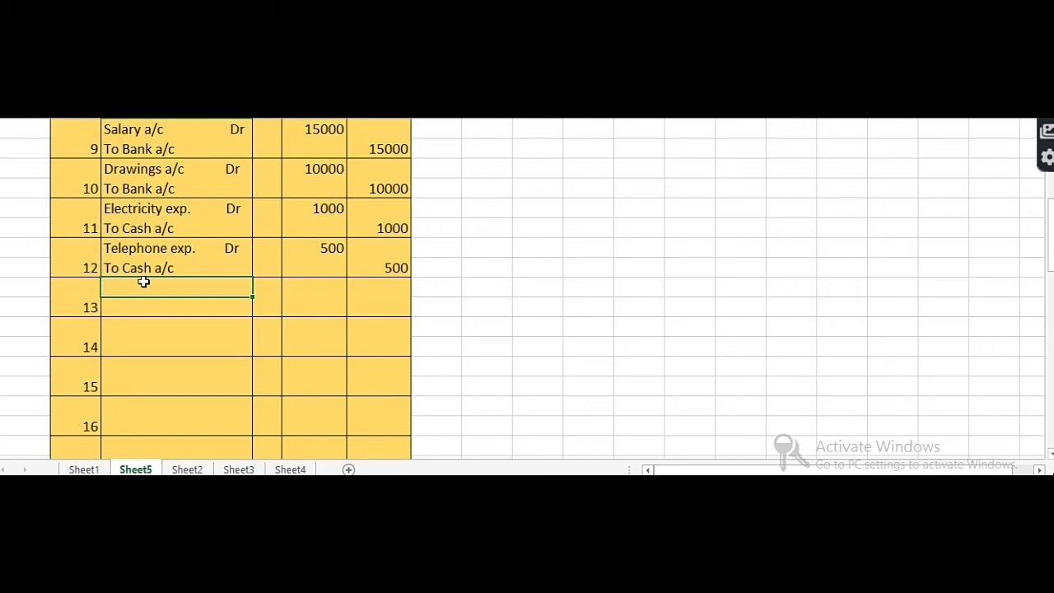
text(Furniture a/c)
key(Return)
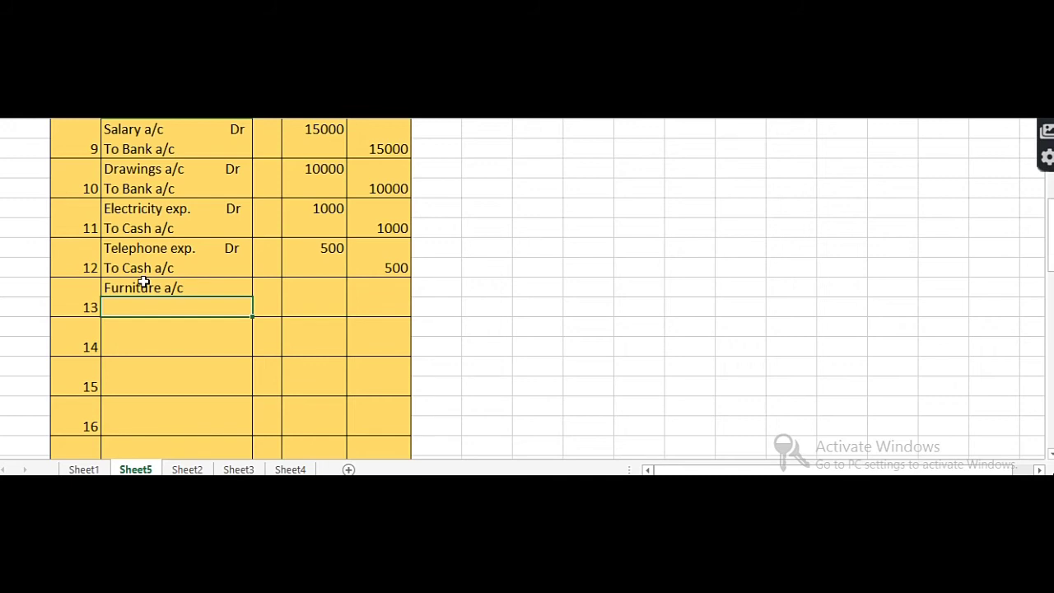
text(To B)
- Enter 25000 as the date 13 debit amount for furniture and 25000 as the credit amount for bank
click(312, 287)
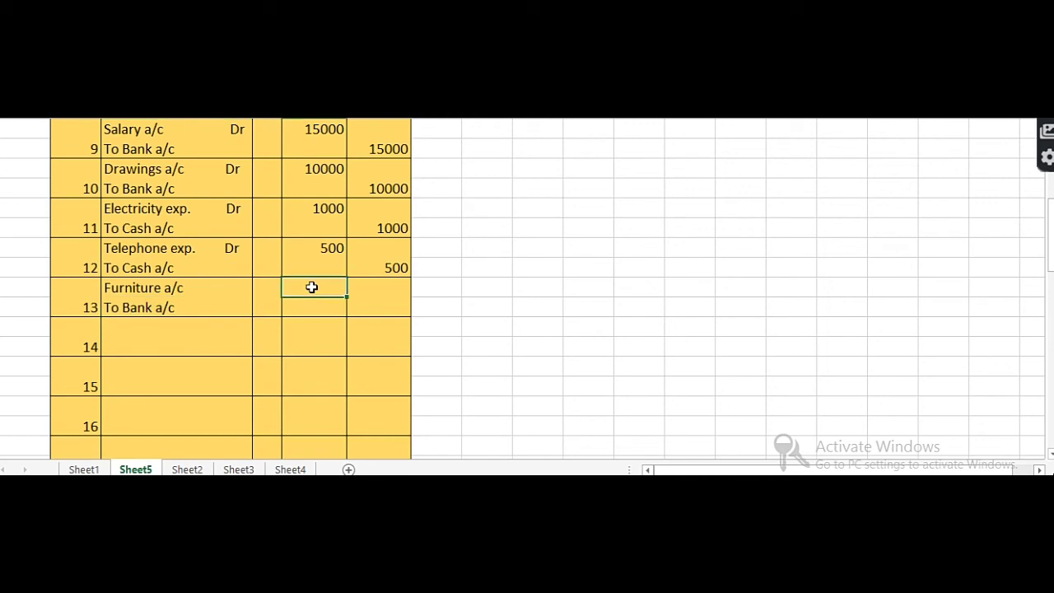
text(25000)
click(363, 303)
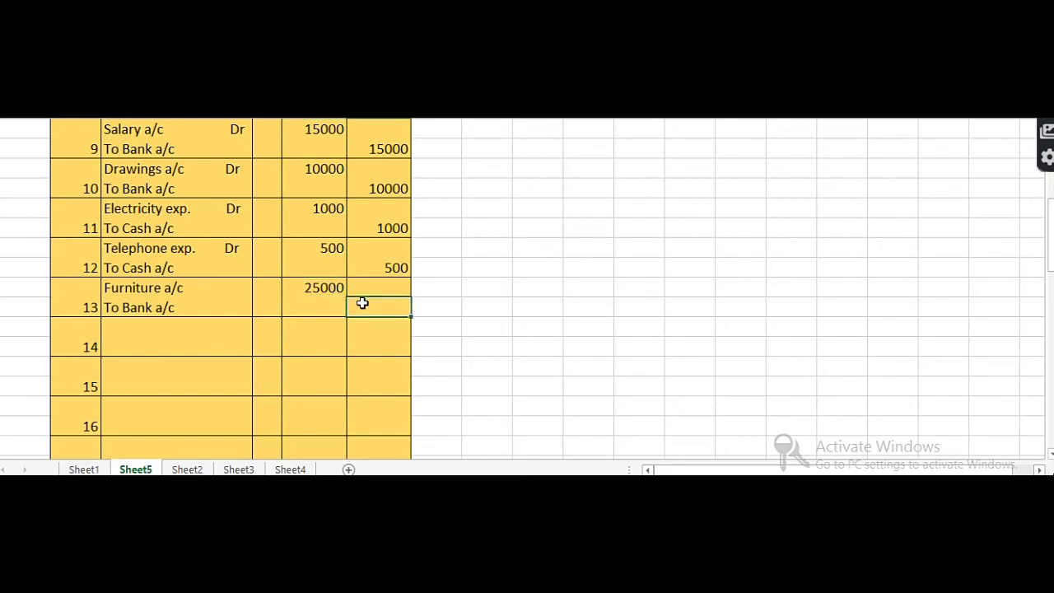
text(25000)
- Enter the date 14 particulars as "M/s Hari & co. Dr" with "To Bank a/c" on the line beneath
click(134, 324)
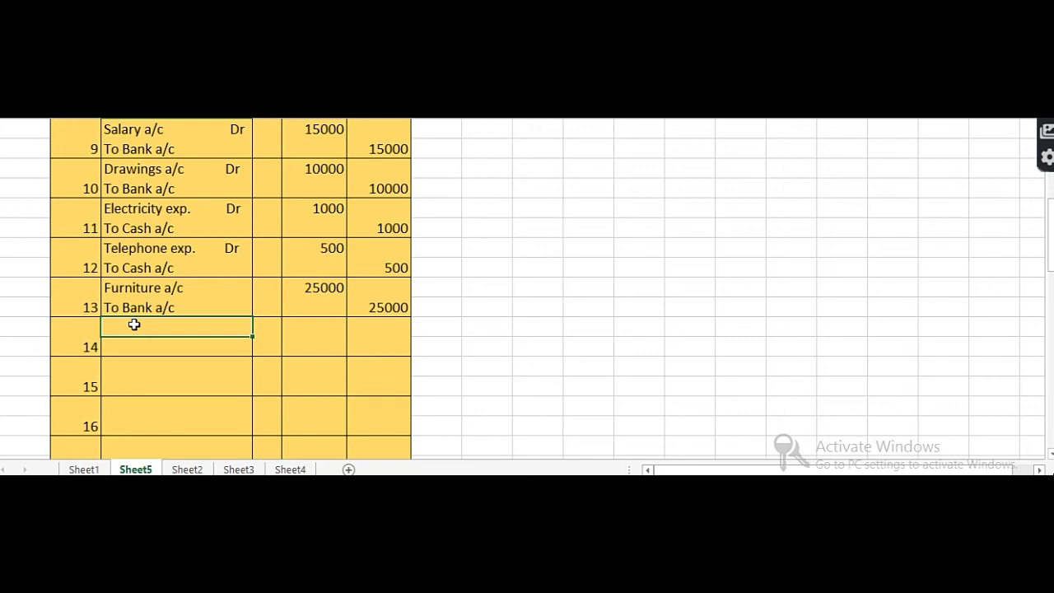
text(M/s Hari & co. Dr)
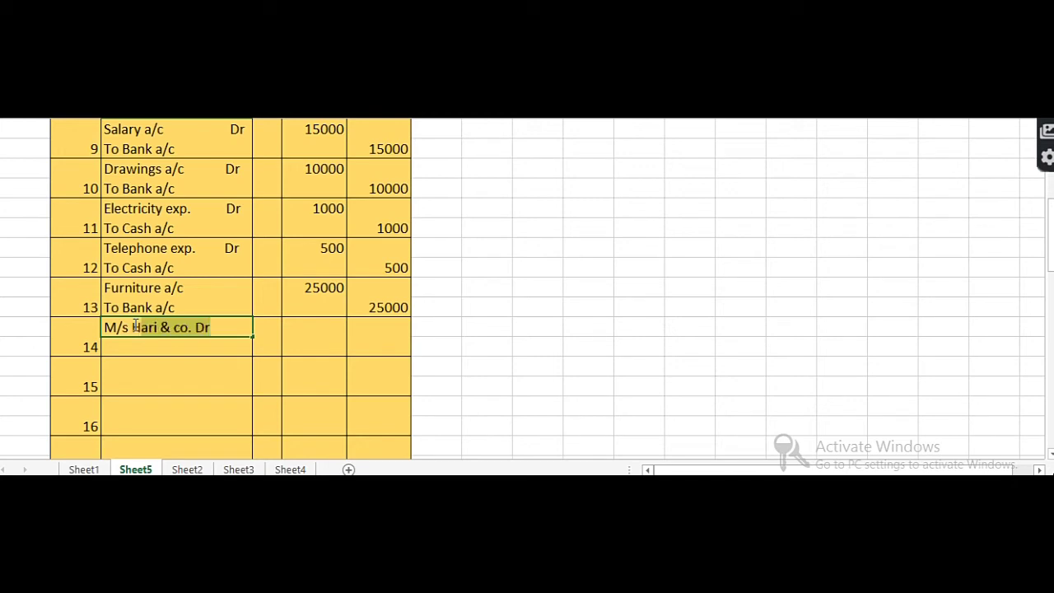
key(Return)
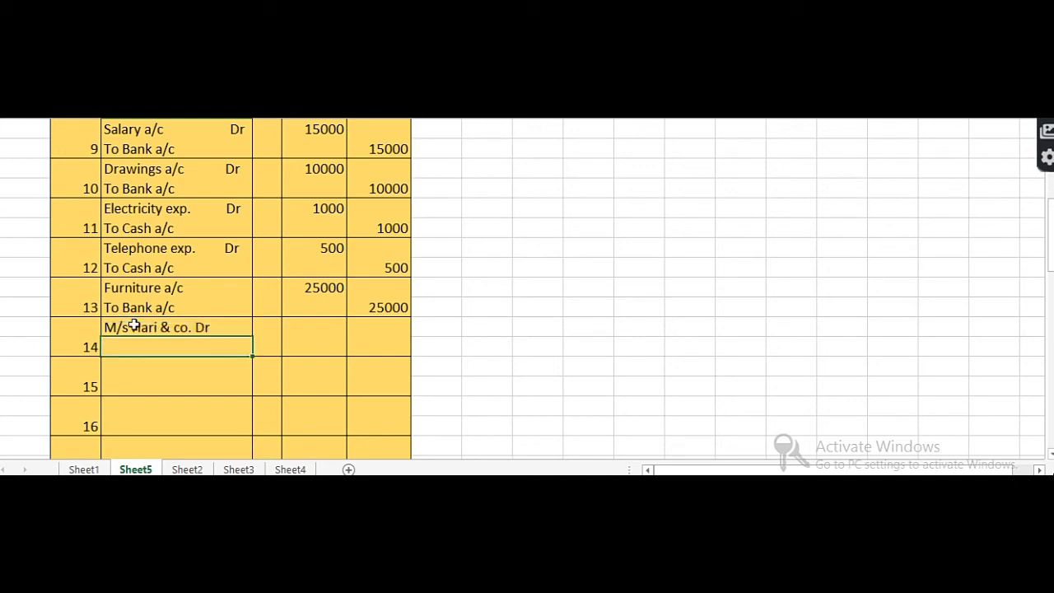
text(To Bank a/c)
- Enter 50000 as the date 14 debit amount for M/s Hari & co. and 50000 as the credit amount for bank
click(304, 321)
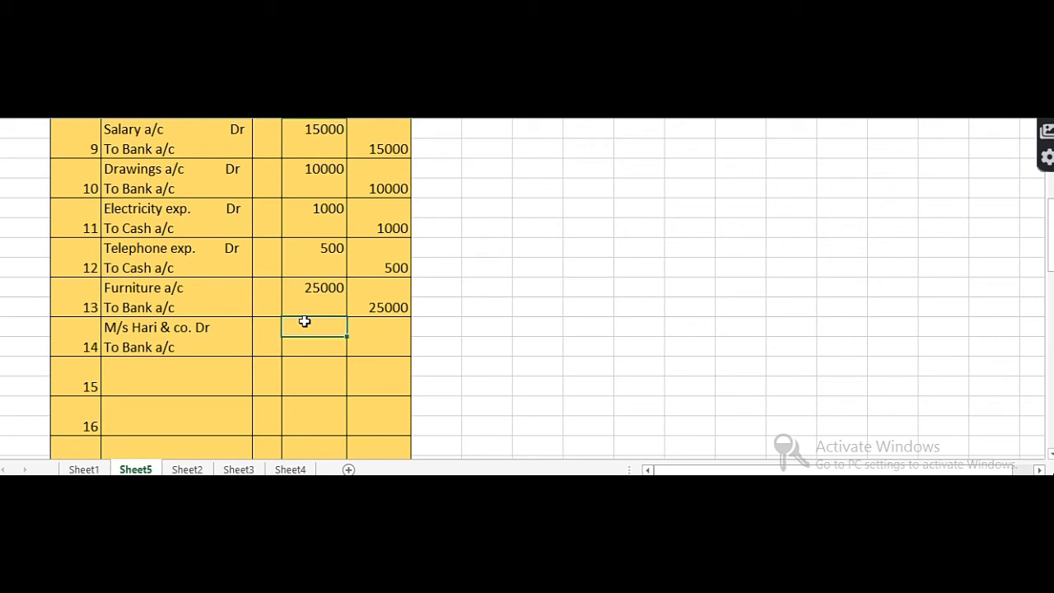
text(50000)
click(374, 348)
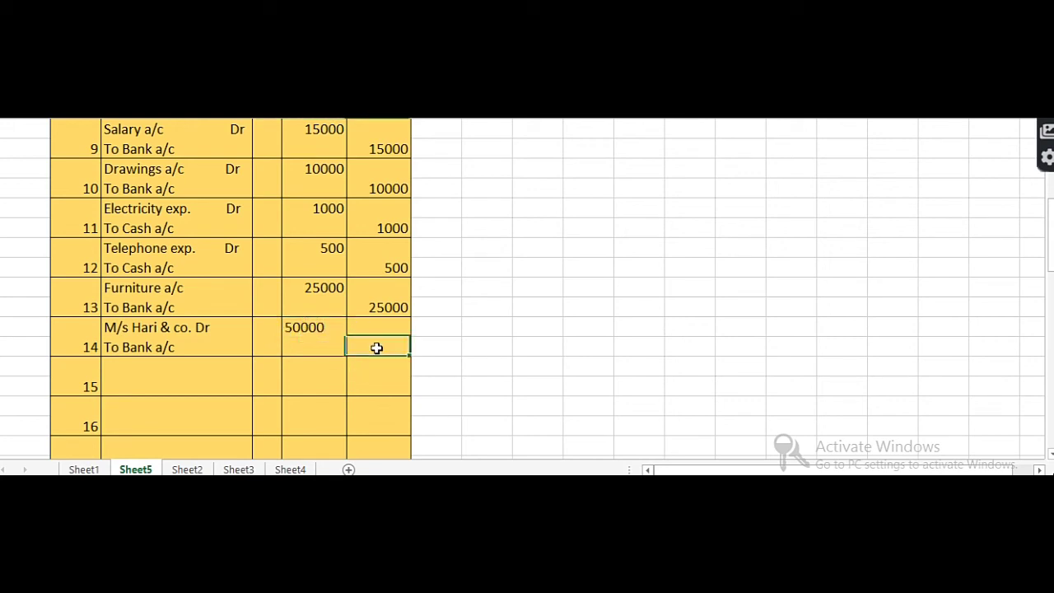
text(5000)
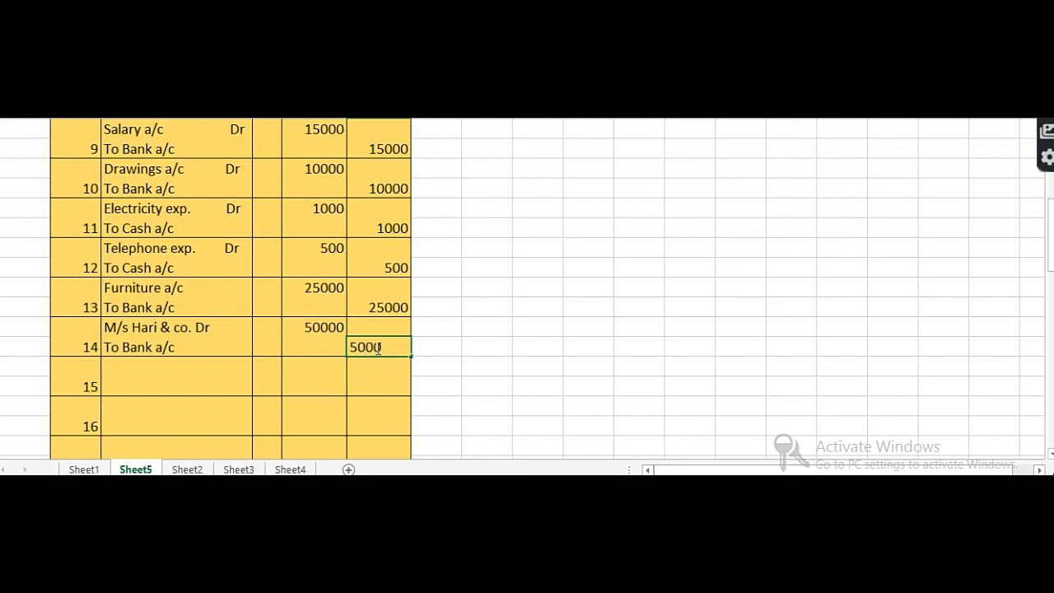
text(0)
- Enter the date 15 particulars as "Bank a/c Dr." with "To Ramesh &co." on the line beneath
click(145, 364)
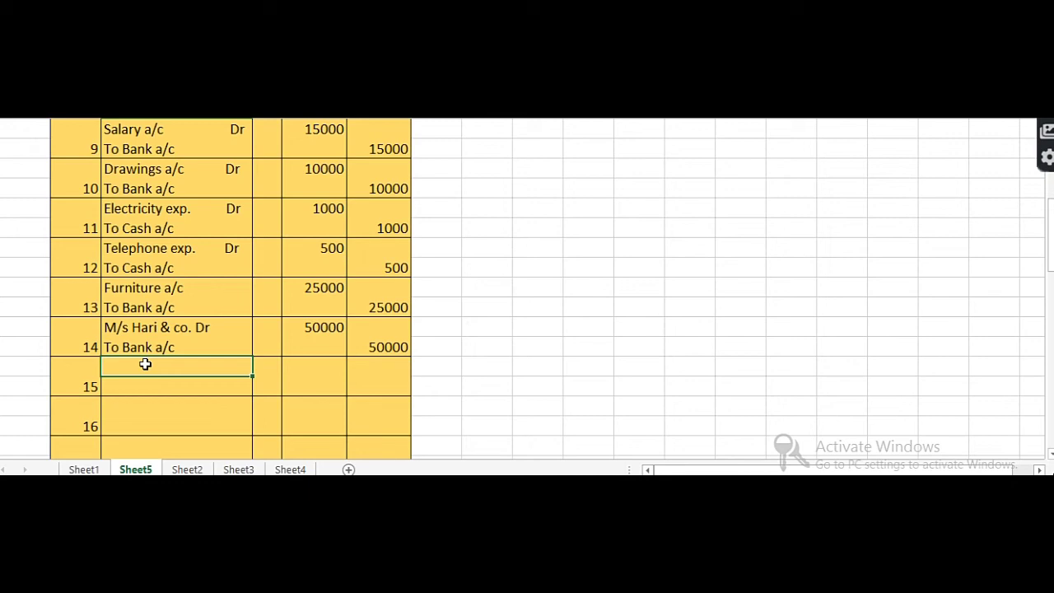
text(Bank)
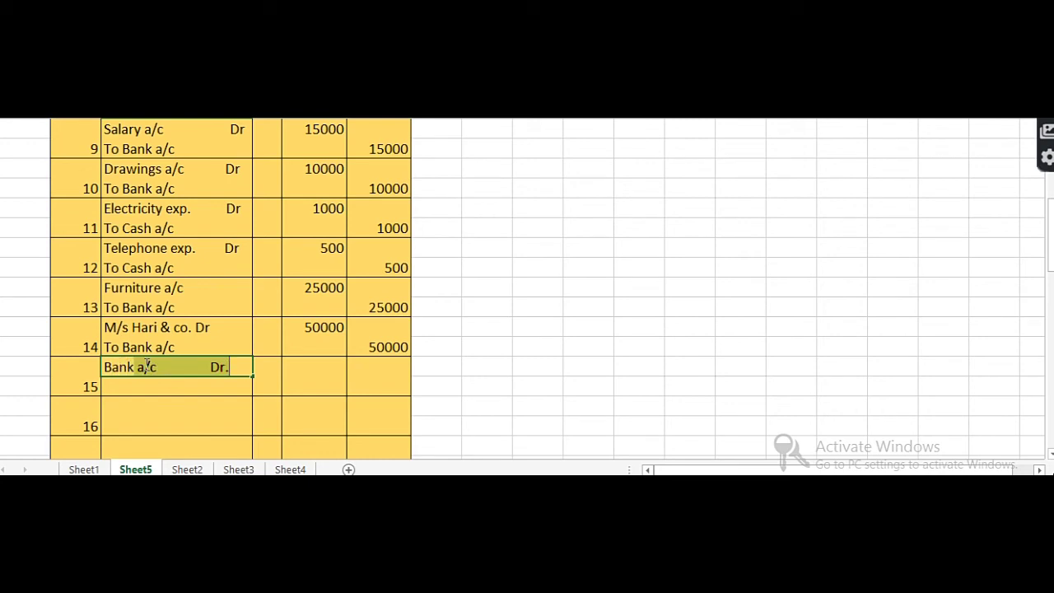
key(Return)
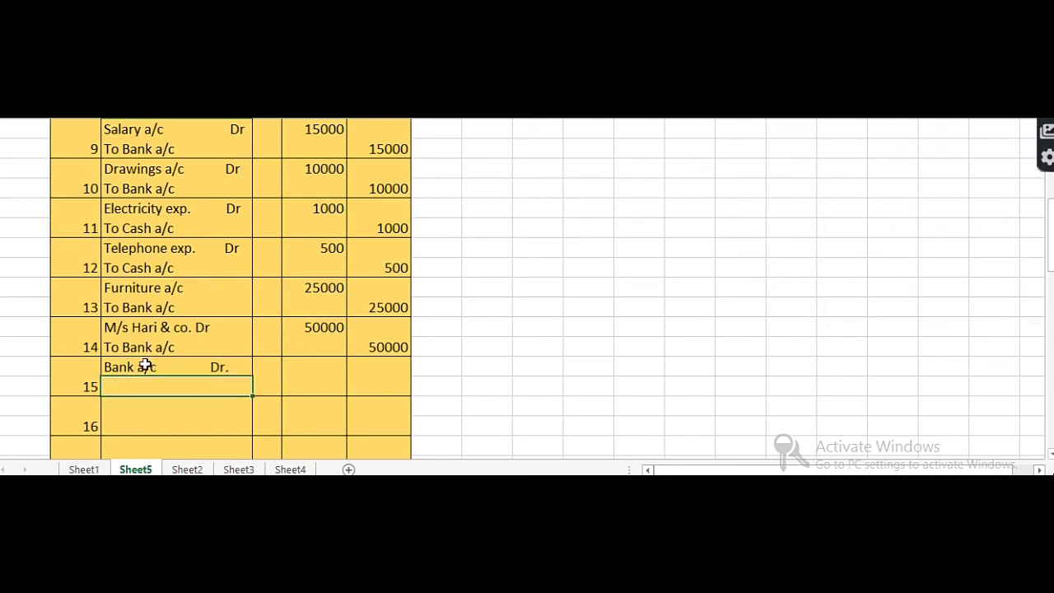
text(To)
text(Ramesh &co.)
- Enter 15000 as the date 15 debit amount for bank and 15000 as the credit amount for Ramesh &co
click(309, 370)
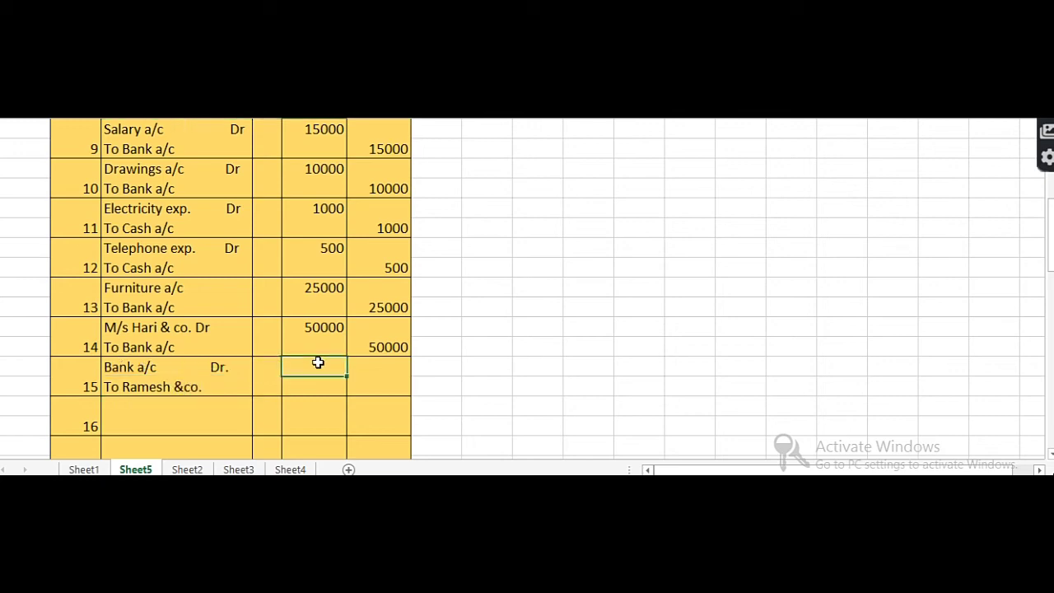
text(15000)
click(365, 385)
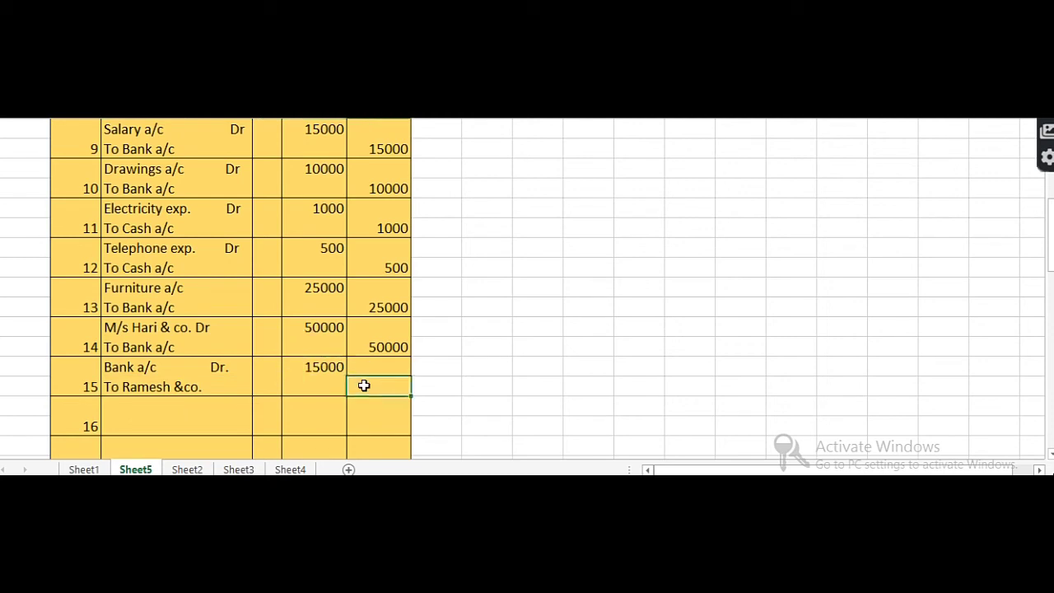
text(15000)
- Enter the date 16 particulars as "M/s Abhi &sons Dr" with "To Bank a/c" on the line beneath
scroll(375, 401, down, 1)
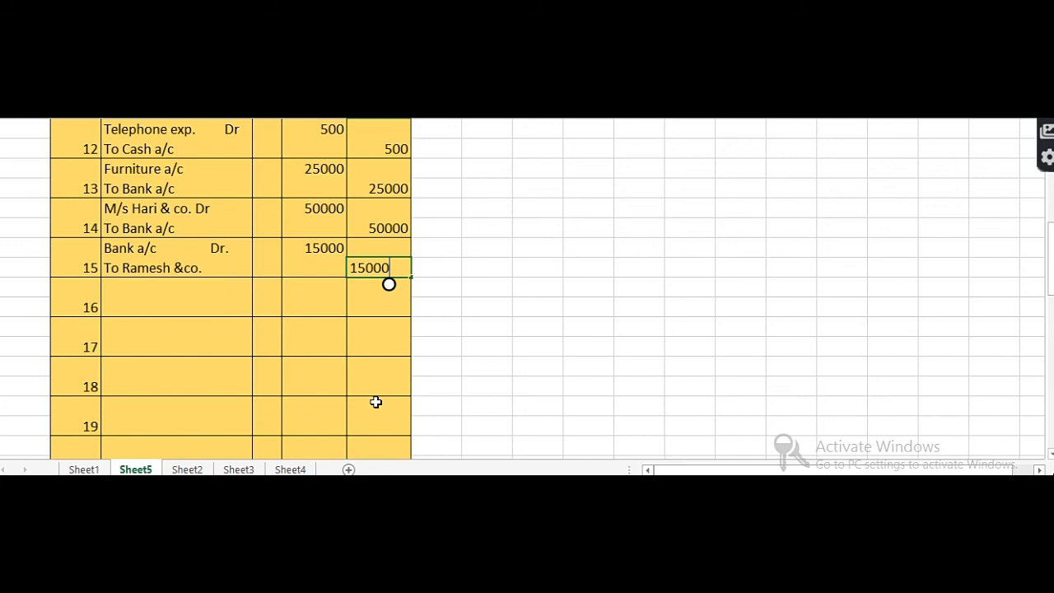
click(134, 282)
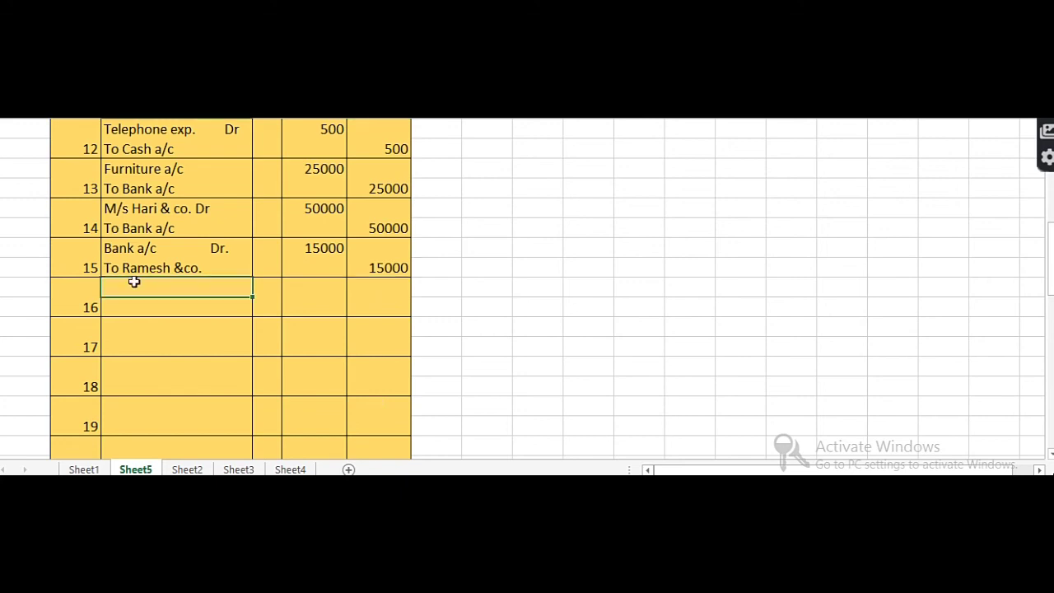
text(M/s Abhi &sons        Dr)
key(Return)
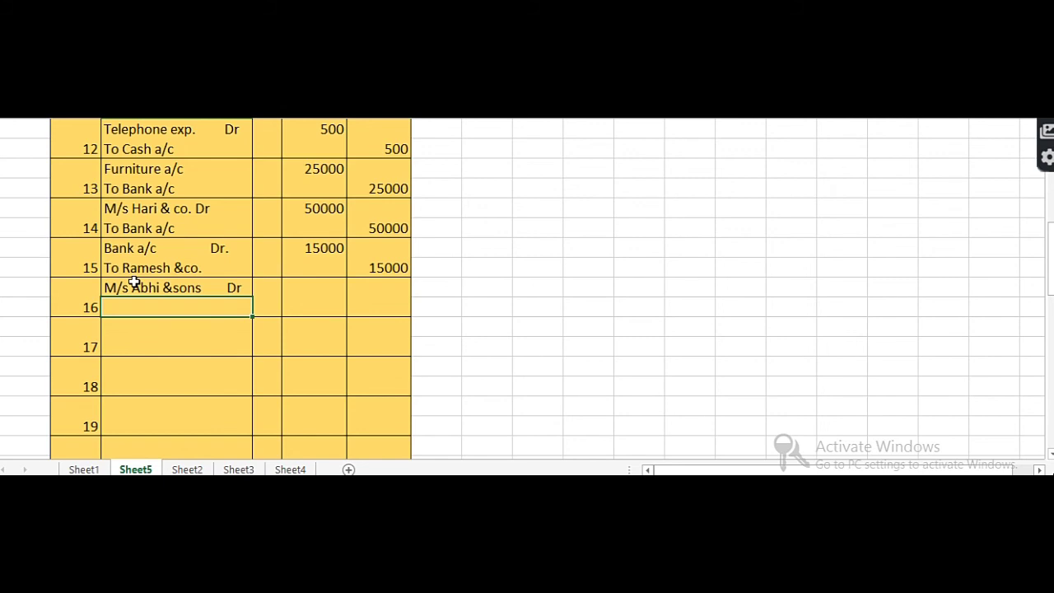
text(To Bank a/c)
- Enter 20000 as the date 16 debit amount for M/s Abhi &sons and 20000 as the credit amount for bank
click(313, 287)
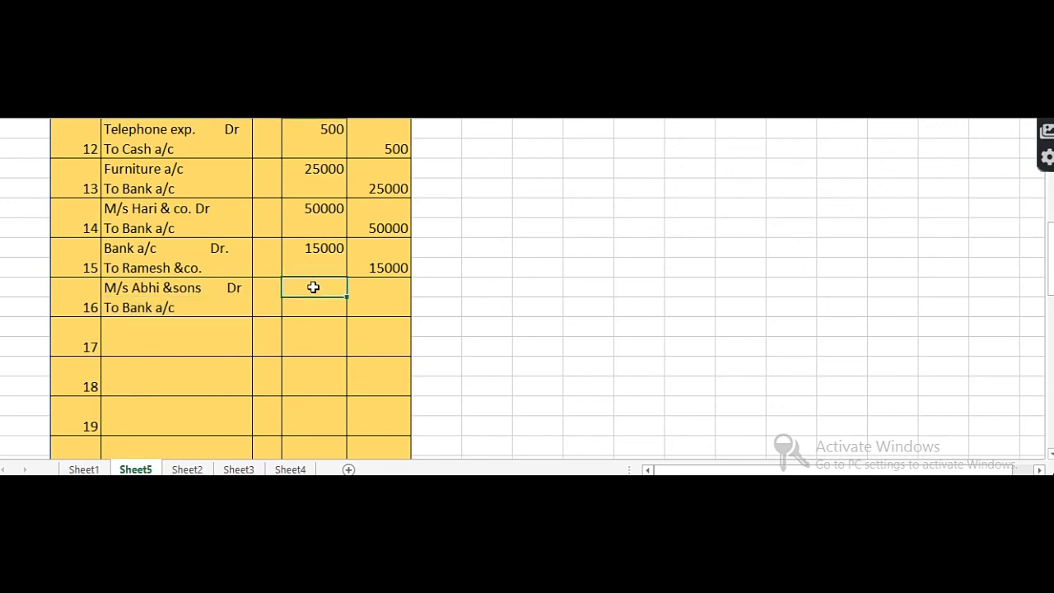
text(20000)
click(353, 305)
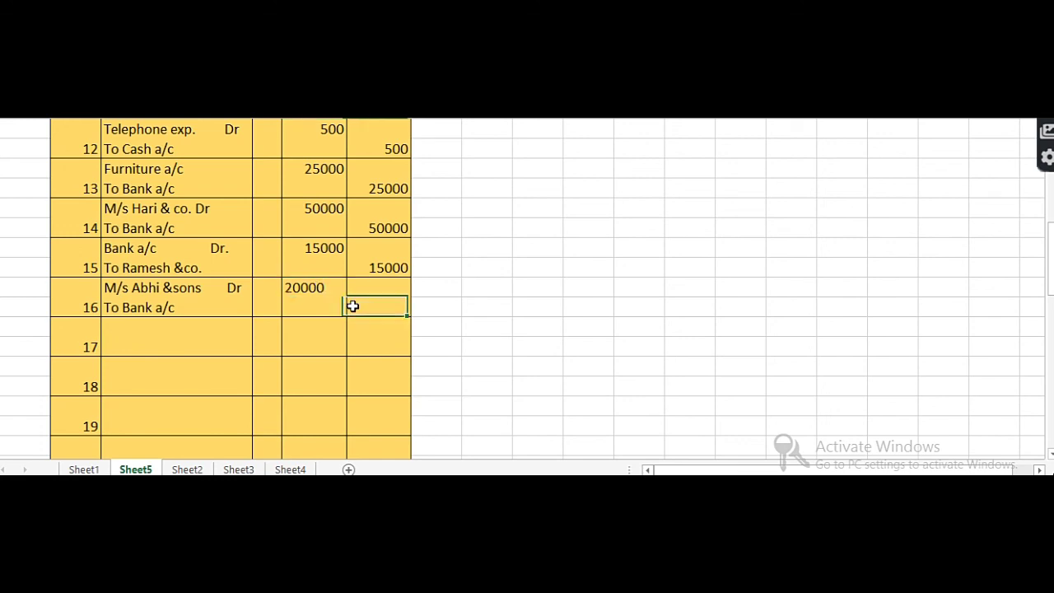
text(20000)
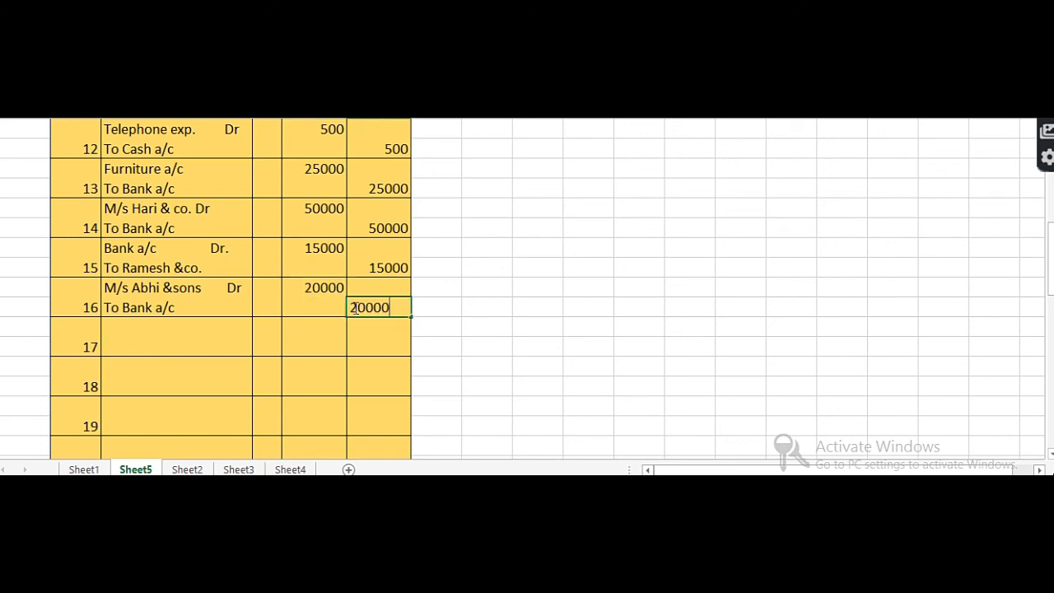
- Enter the date 17 particulars as "Bank a/c Dr." with "To Ajay &co." on the line beneath
click(173, 327)
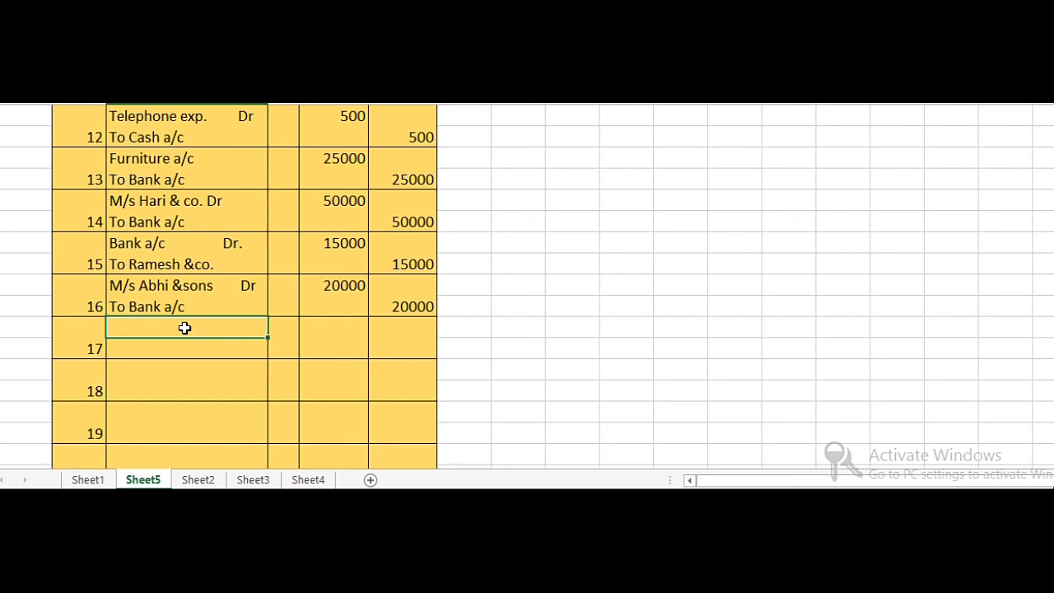
text(Bank a/c           Dr.)
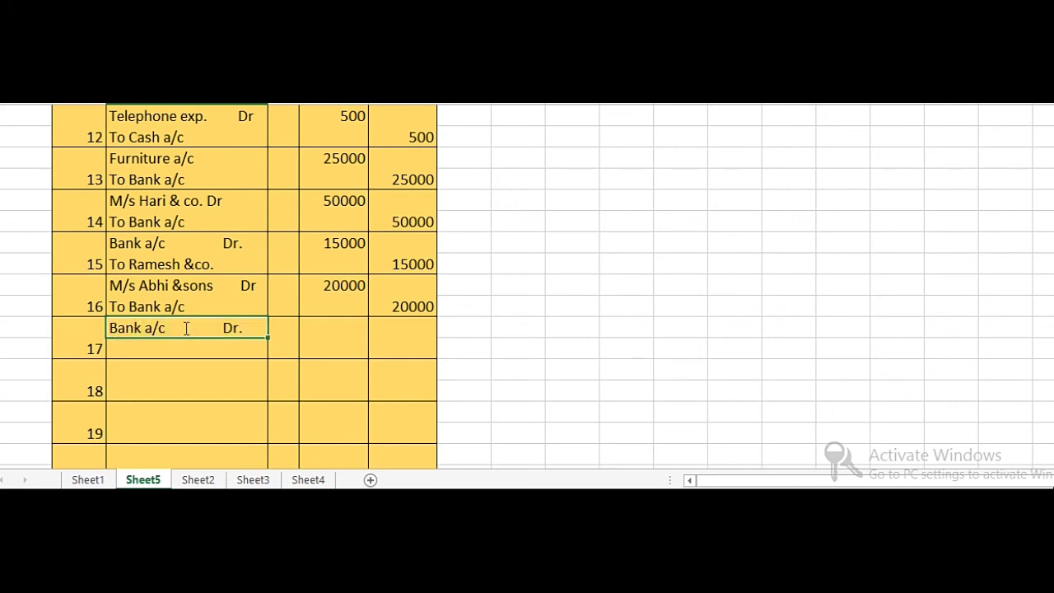
key(Return)
text(T)
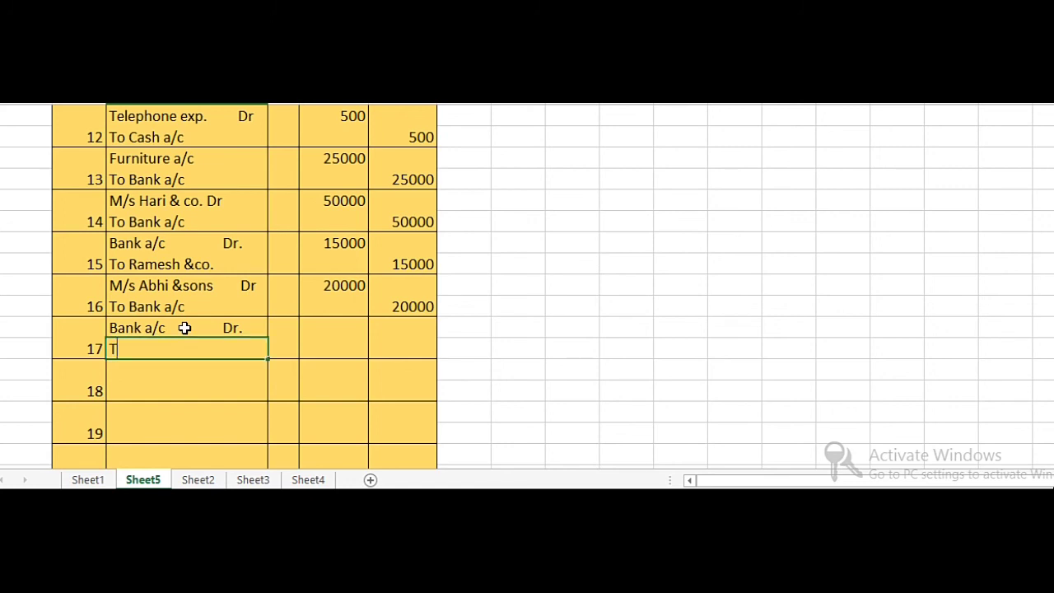
text(o Ajay &co.)
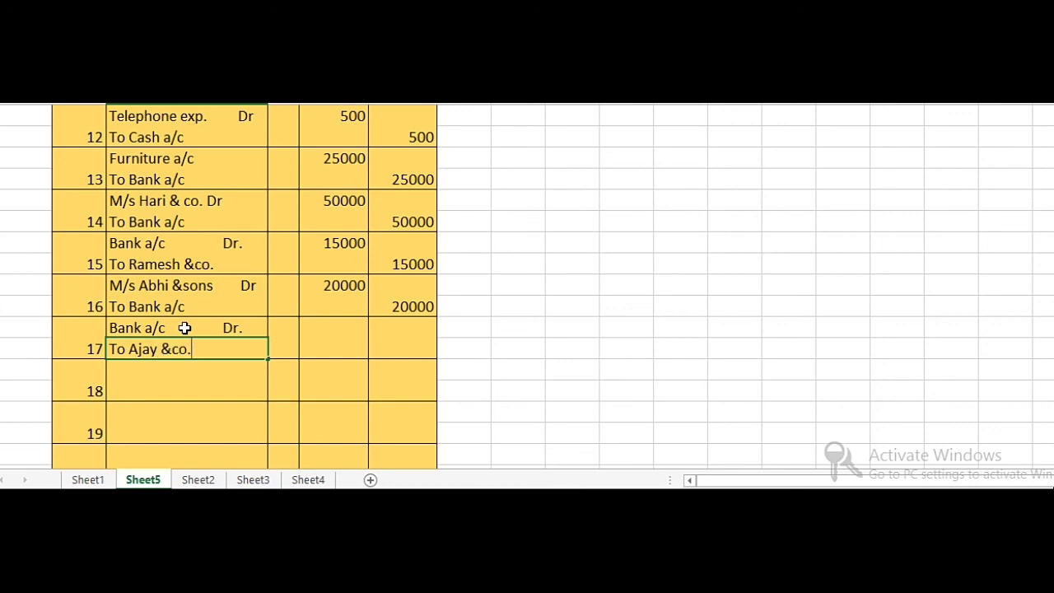
- Enter 30000 as the date 17 debit amount for bank and 30000 as the credit amount for Ajay &co
click(319, 327)
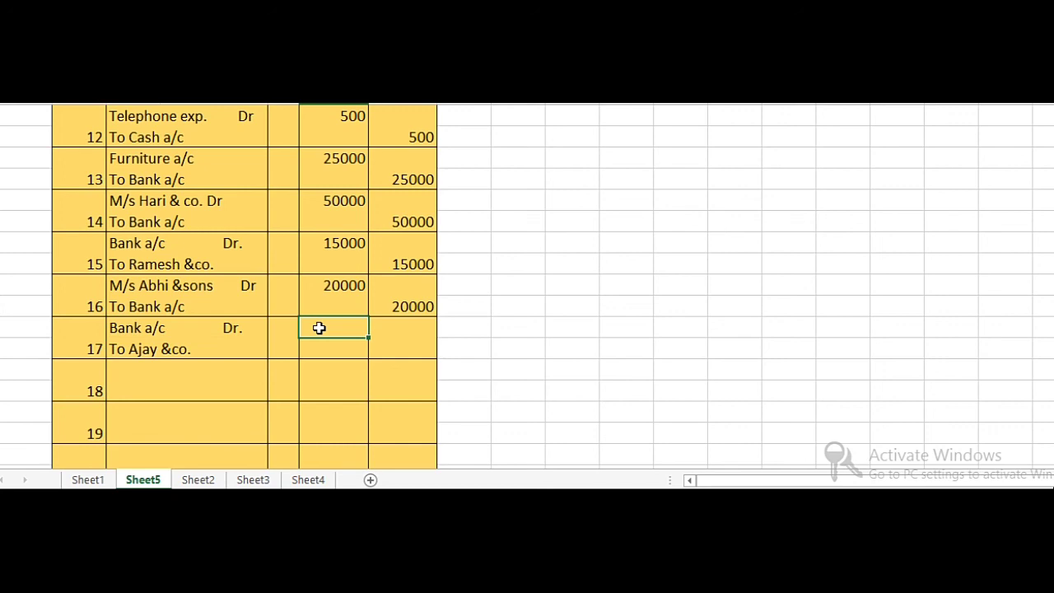
text(30000)
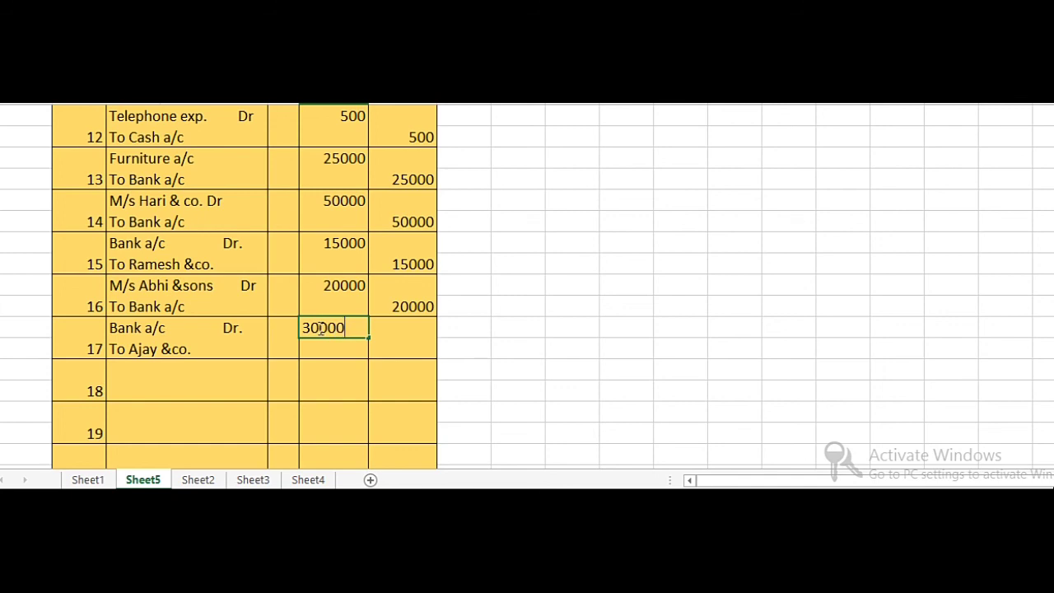
drag(372, 343, 392, 349)
click(392, 349)
text(30)
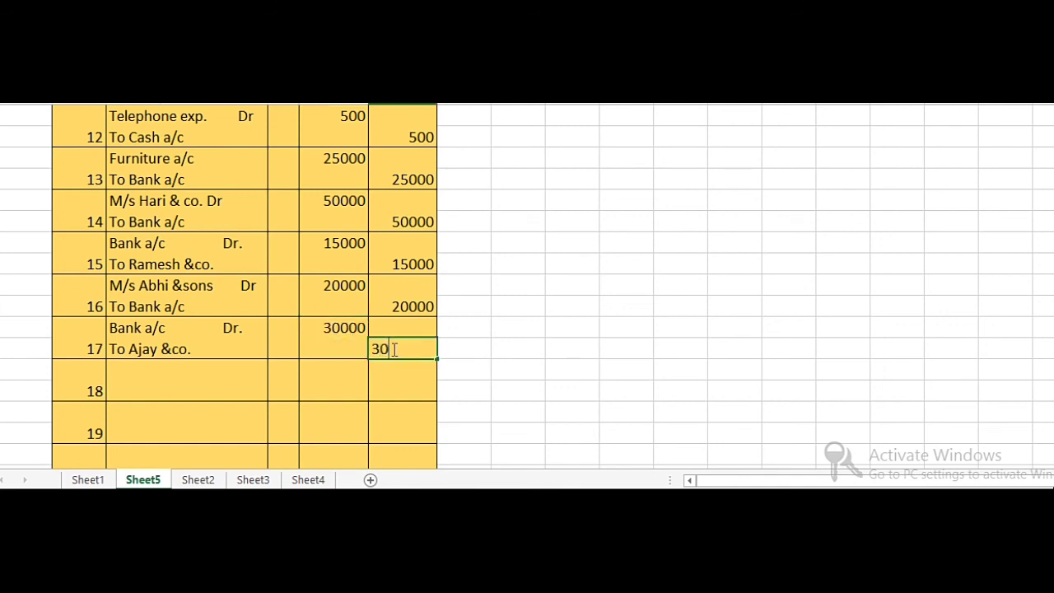
text(000)
- Enter the date 18 particulars as "Stationery a/c Dr" with "To Cash a/c" on the line beneath
click(171, 365)
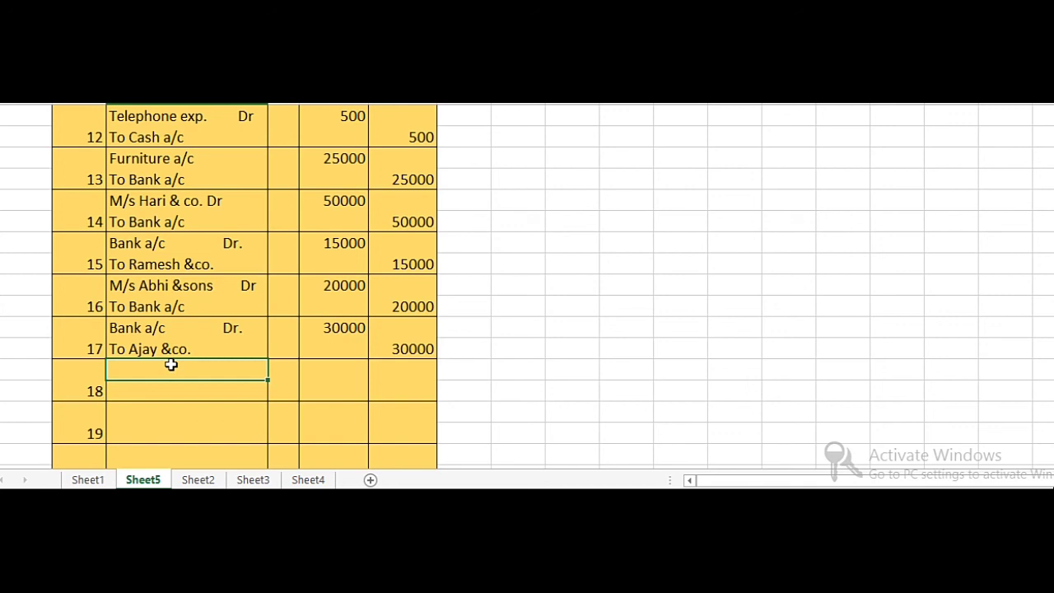
text(Stationery)
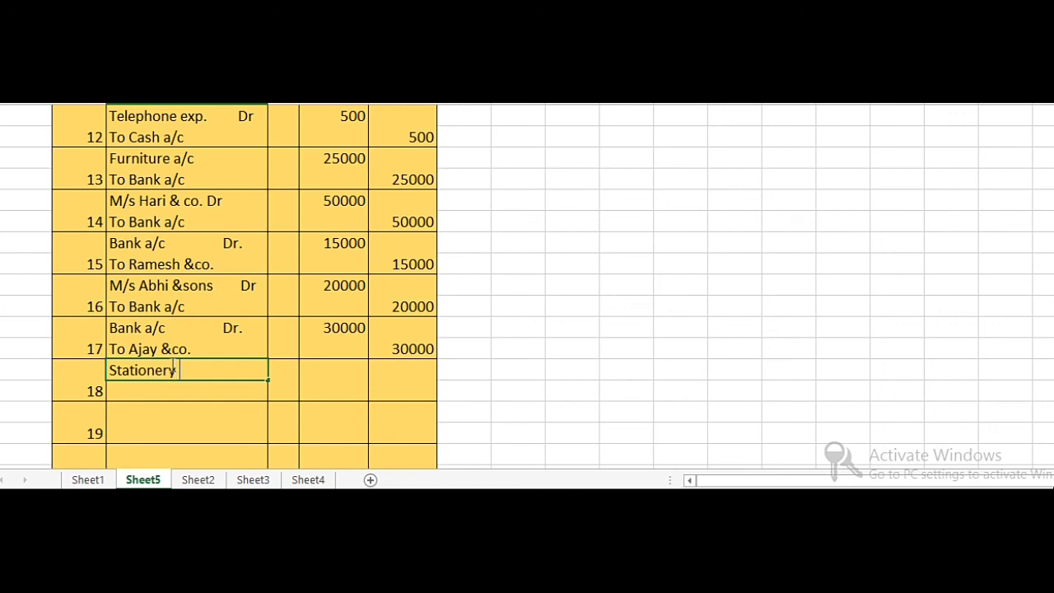
text( a/c              Dr)
key(Return)
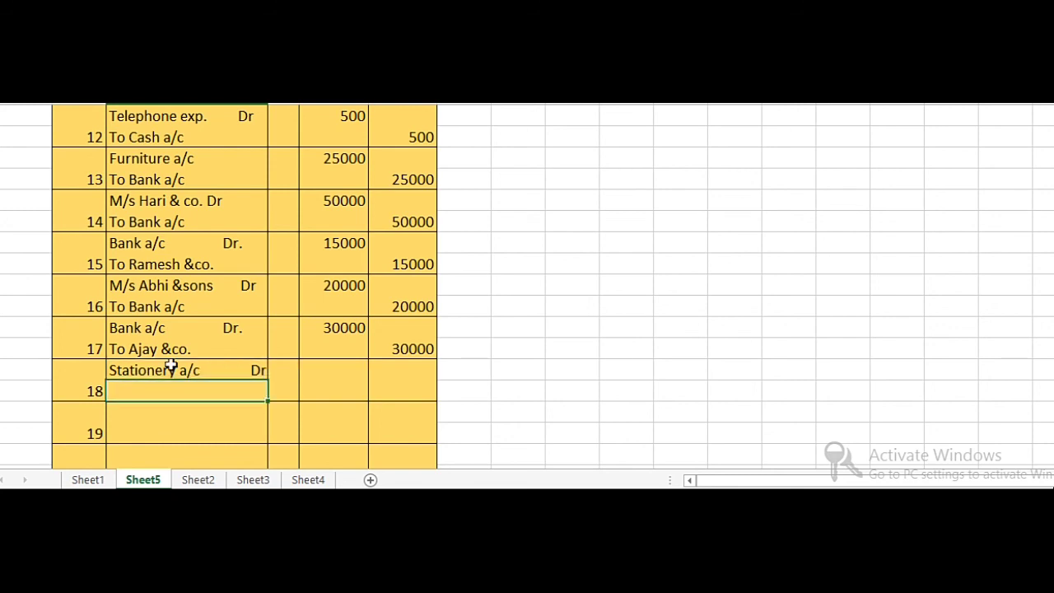
text(To Cas)
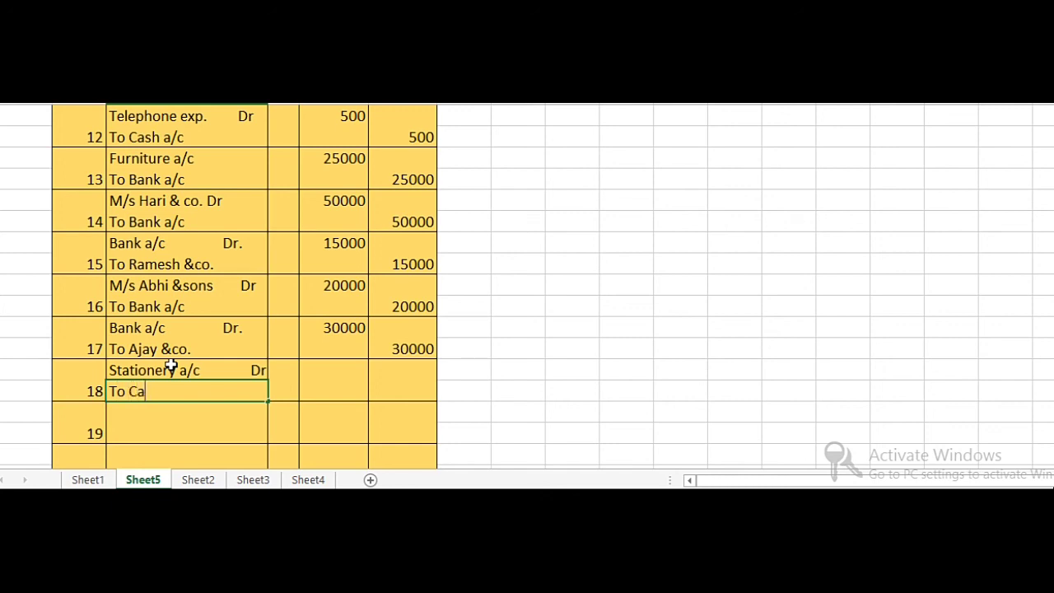
- Enter 1000 as the date 18 debit amount for stationery and 1000 as the credit amount for cash
click(316, 365)
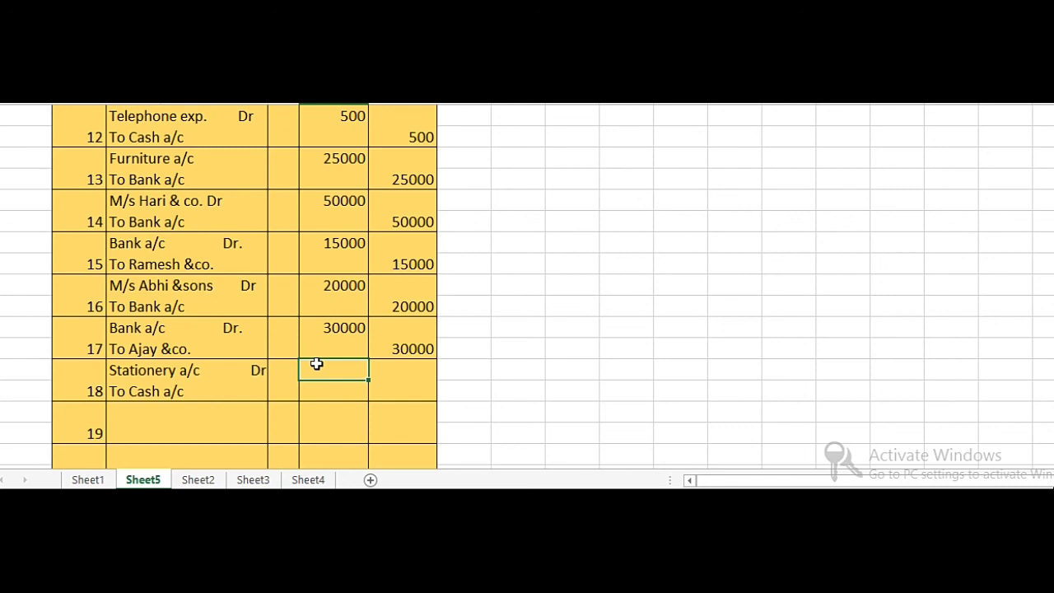
text(10000)
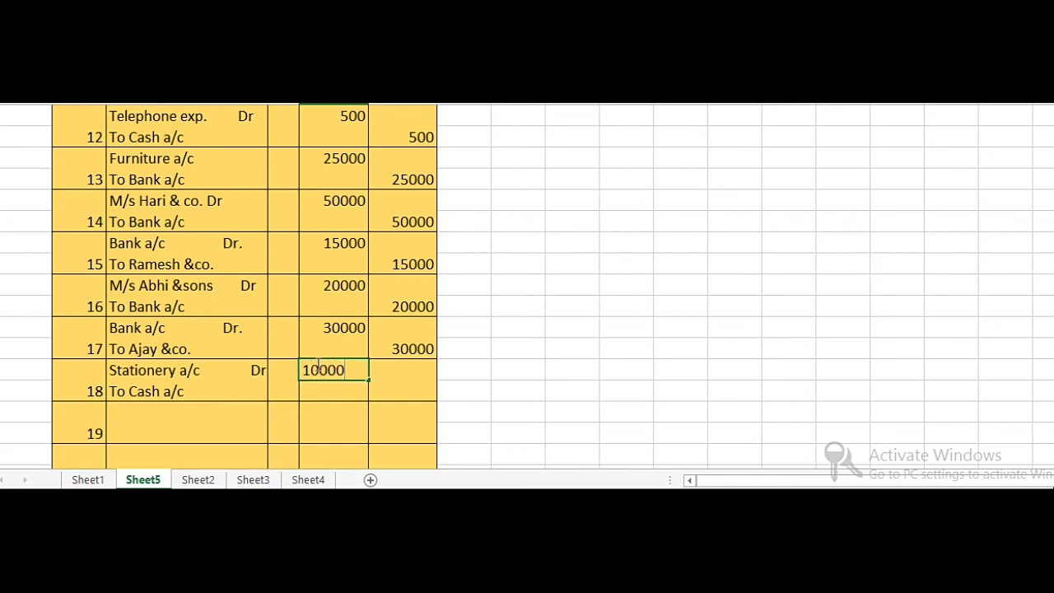
key(BackSpace)
click(400, 394)
text(1000)
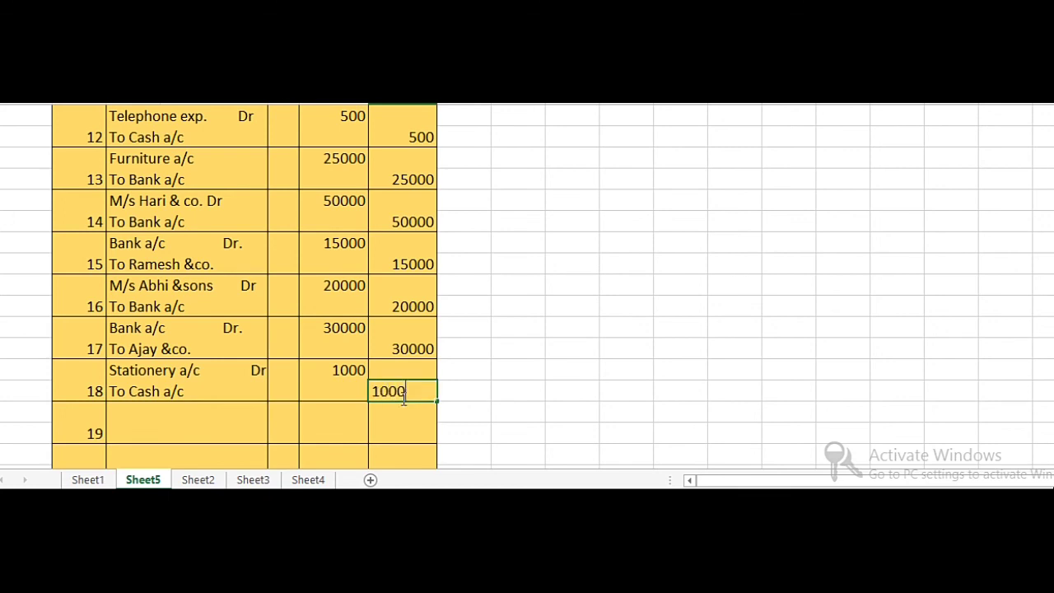
- Enter the date 19 particulars as "Drawings a/c Dr" with "To Cash a/c" on the line beneath
click(118, 412)
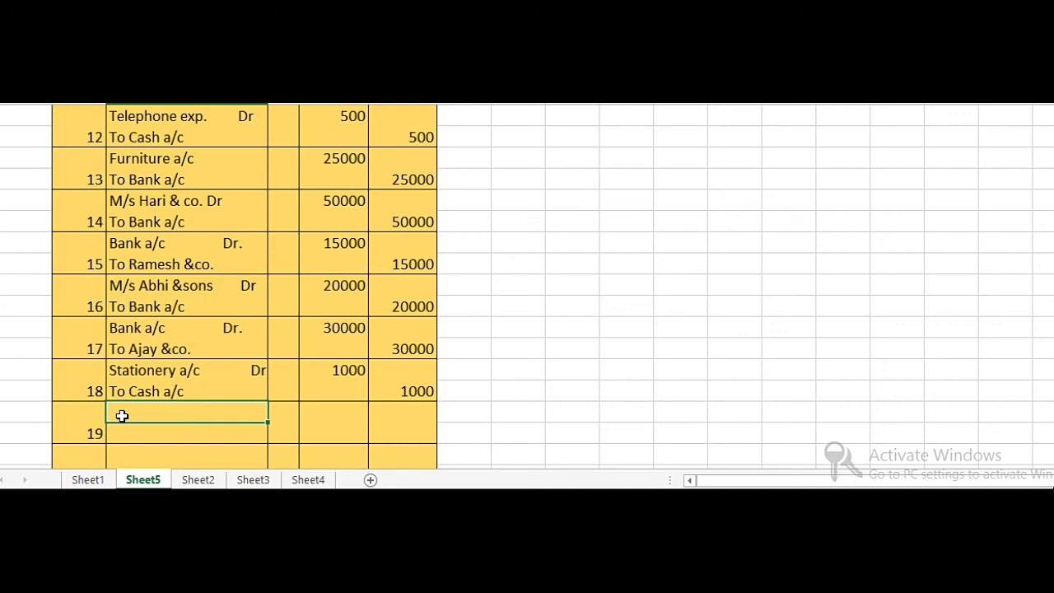
text(Drawi)
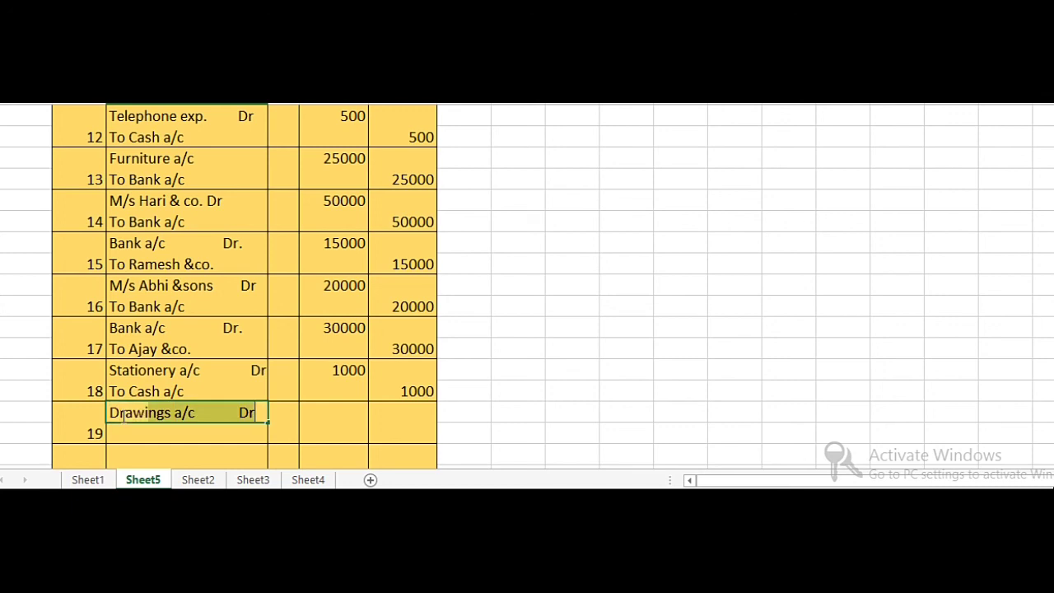
text(ngs a/c           Dr)
key(Return)
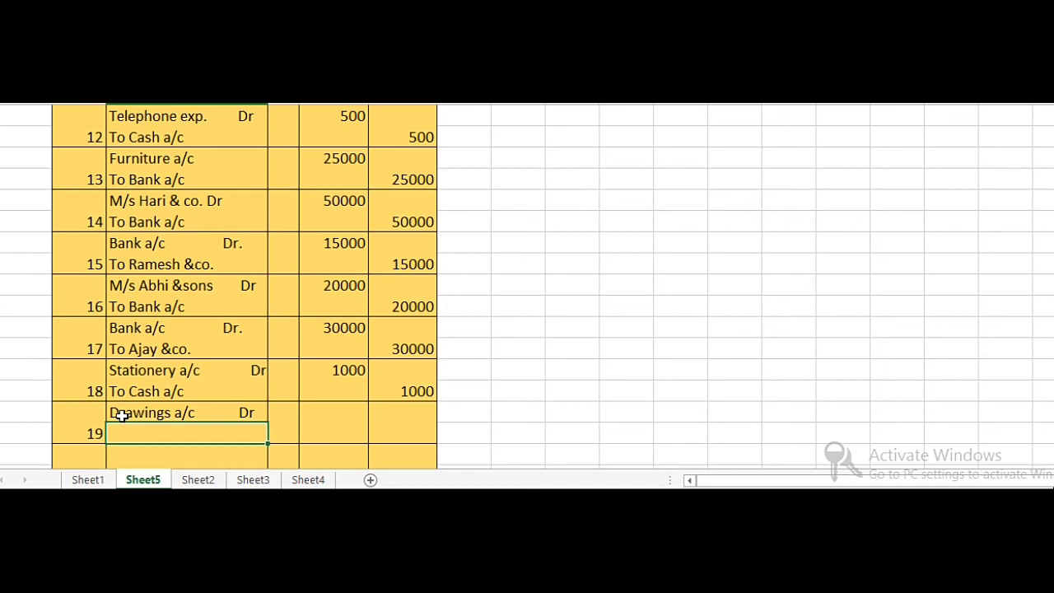
text(To)
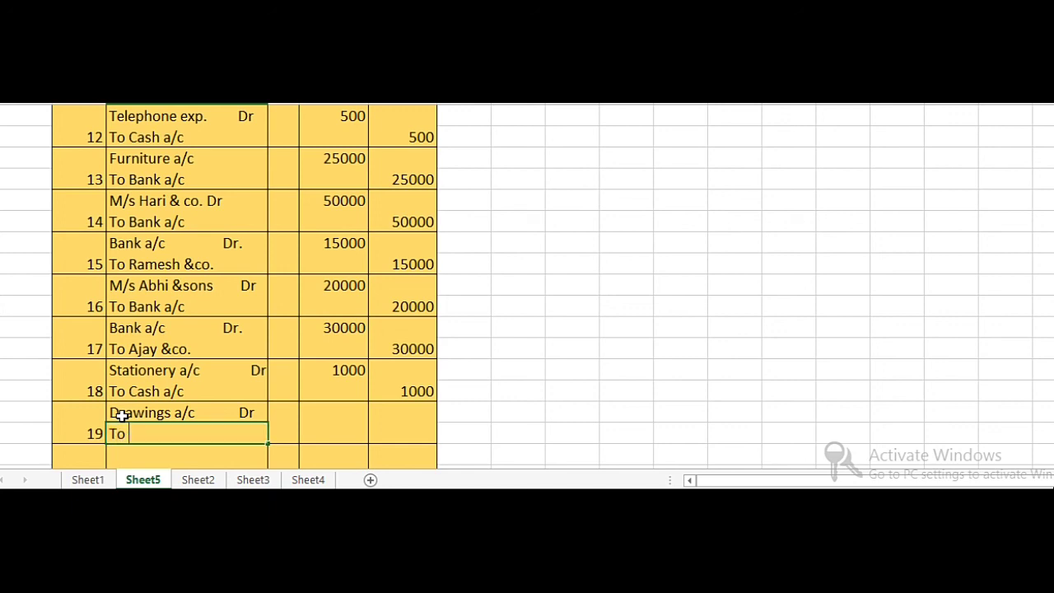
text( Cash)
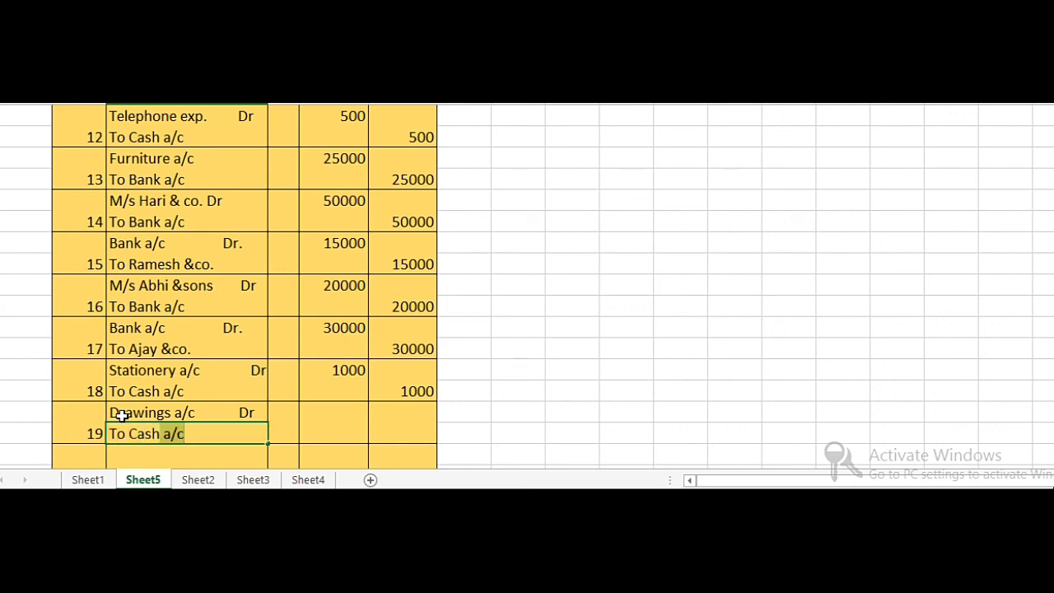
- Enter 10000 as the date 19 debit amount for drawings and 10000 as the credit amount for cash
click(311, 409)
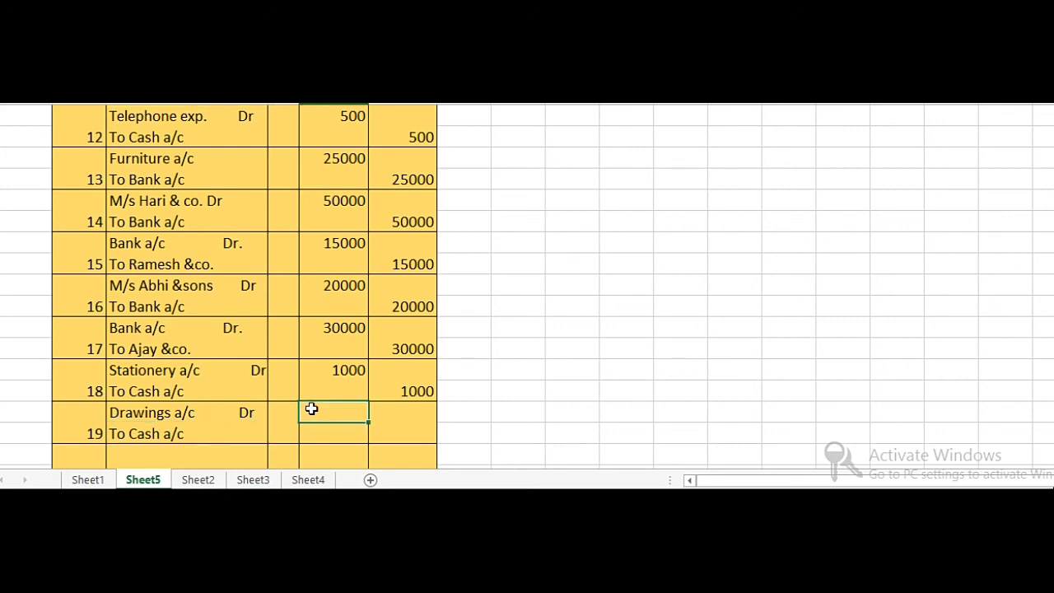
text(10000)
click(383, 429)
text(10000)
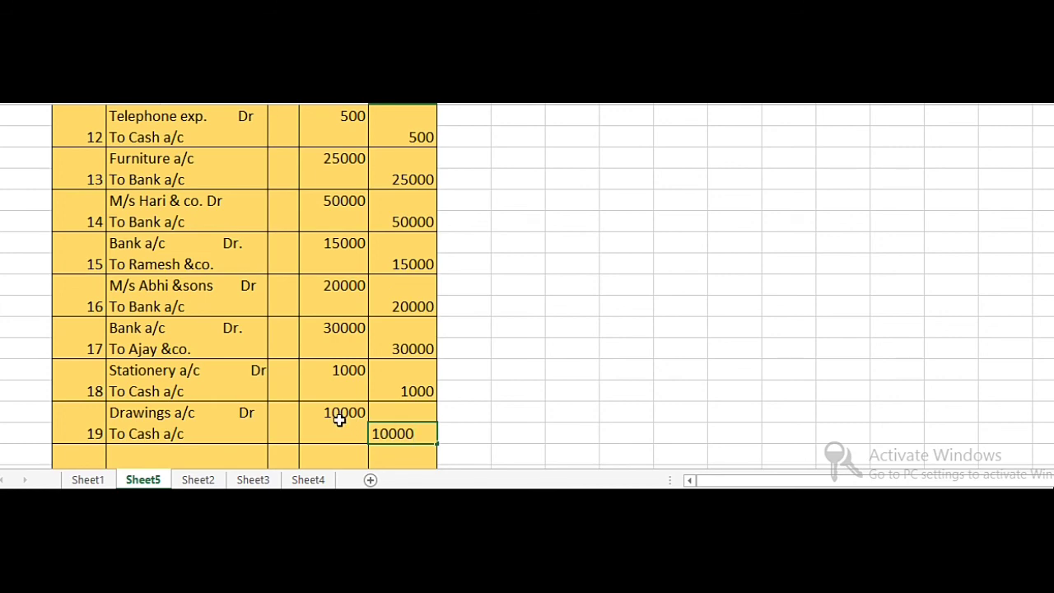
scroll(329, 395, up, 3)
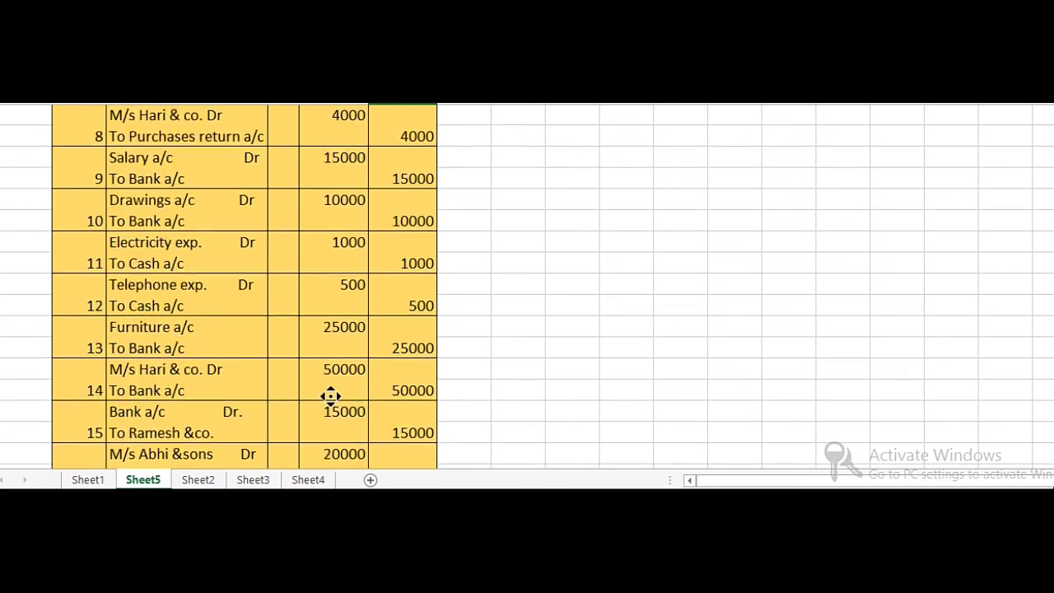
scroll(331, 395, up, 6)
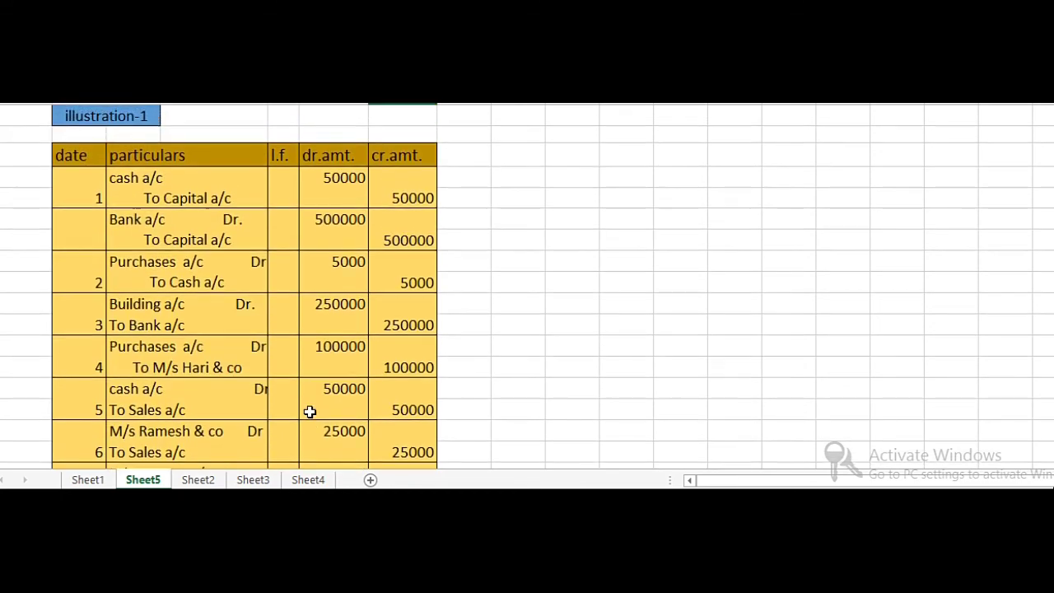